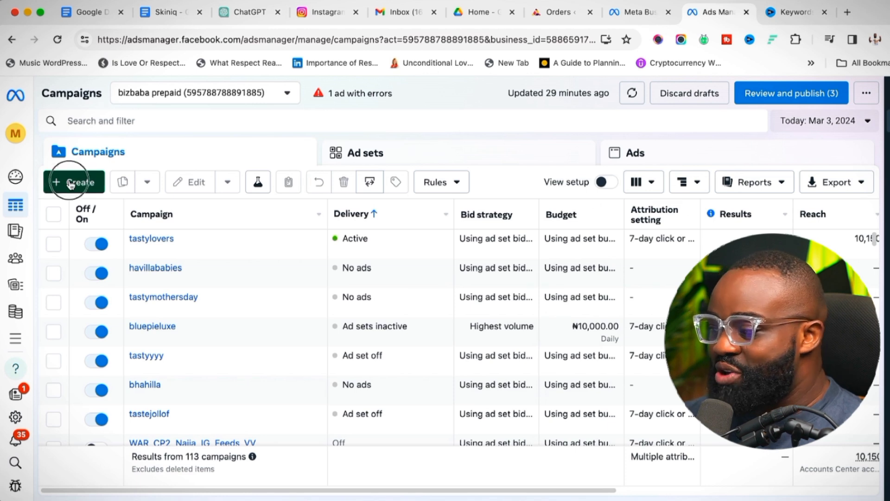
# Create a new auction campaign with the Engagement objective, using the manual engagement campaign setup.
pyautogui.click(70, 183)
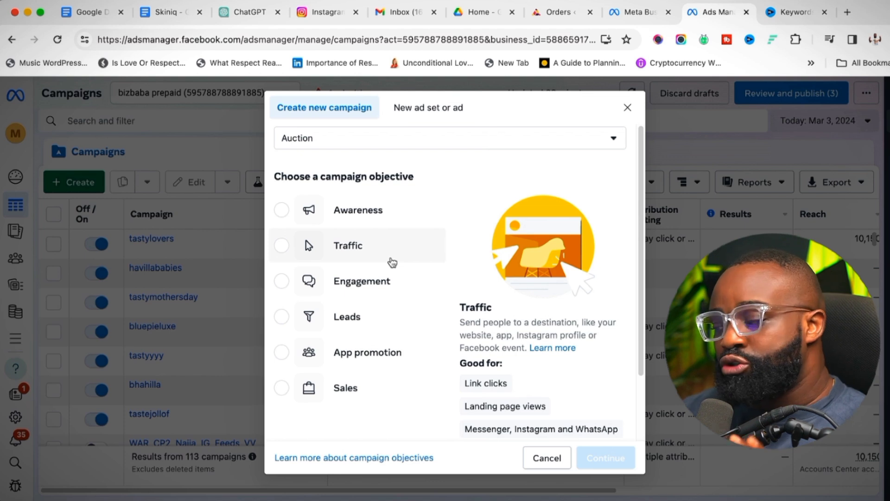
pyautogui.click(391, 287)
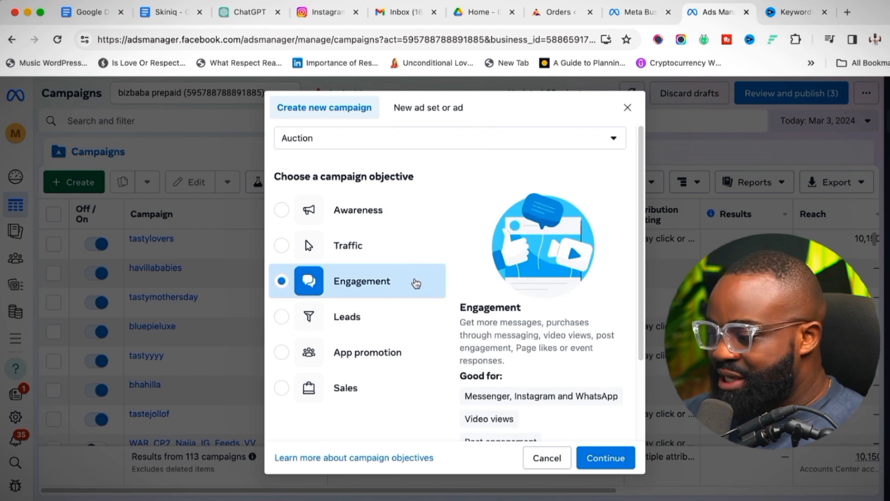
pyautogui.scroll(-1, 415, 283)
pyautogui.scroll(-5, 414, 283)
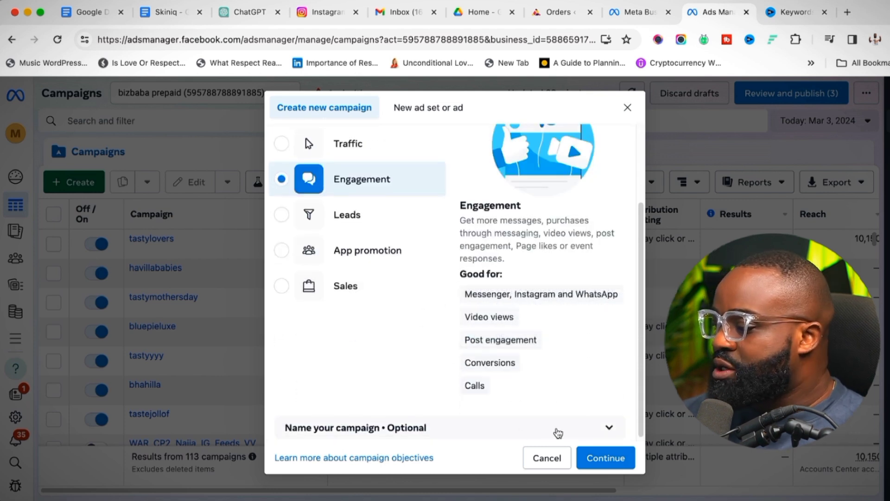
pyautogui.click(613, 460)
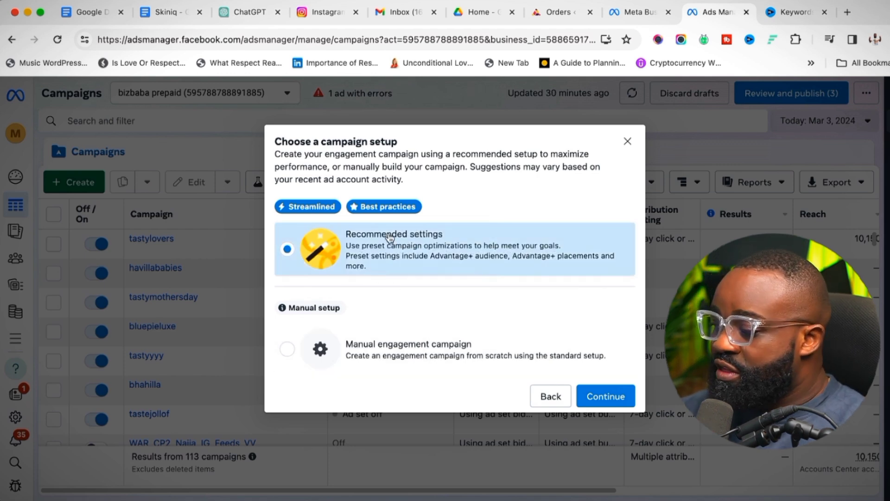
pyautogui.click(419, 355)
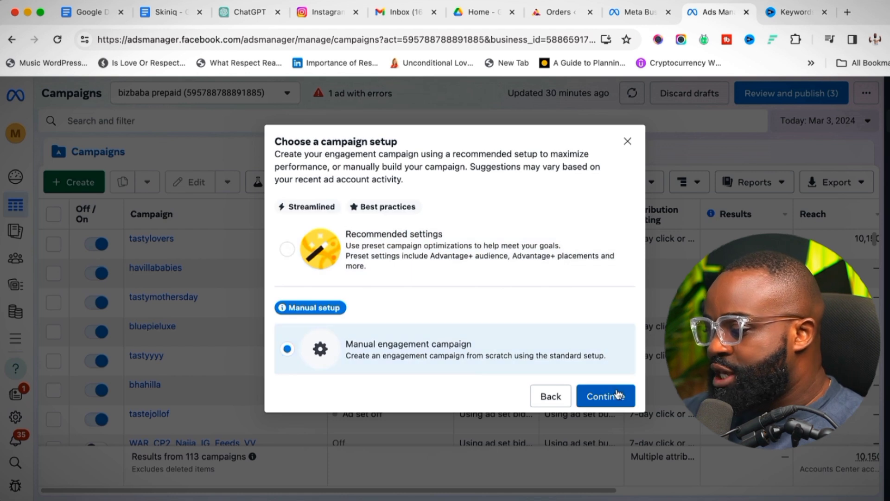
pyautogui.click(598, 395)
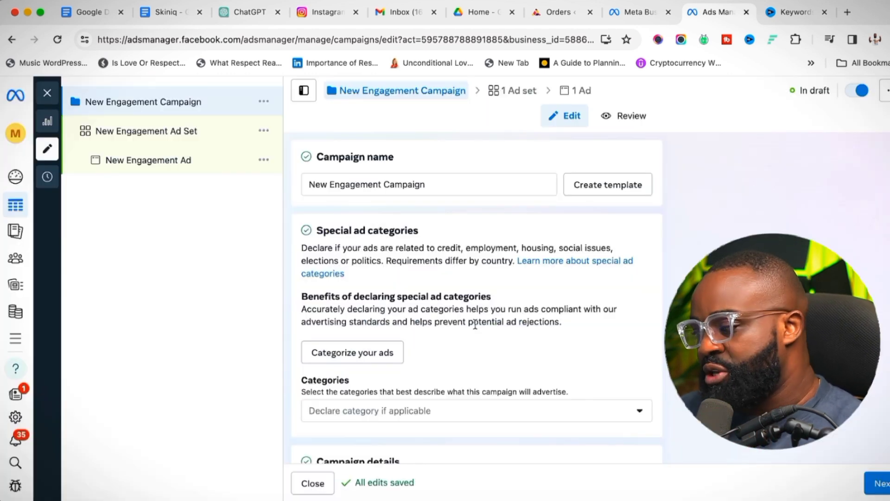
# Rename the campaign as "test Campaign" and continue to the ad set settings.
pyautogui.scroll(-5, 522, 330)
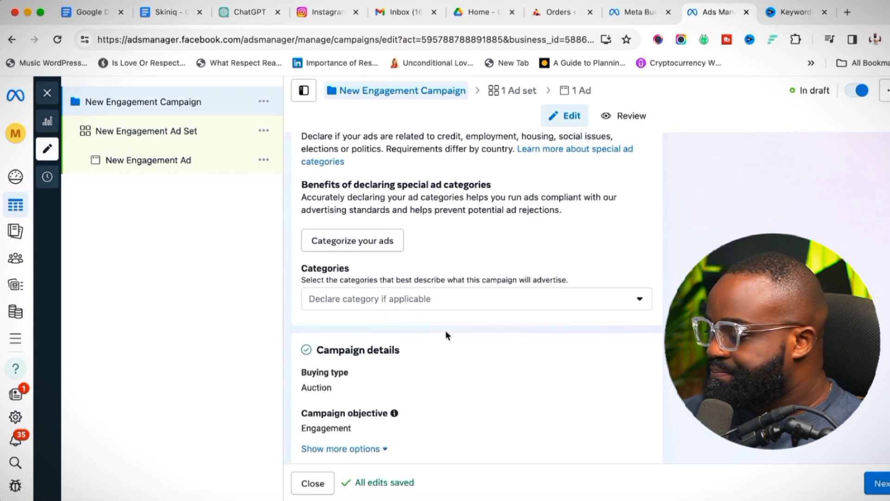
pyautogui.scroll(-5, 446, 330)
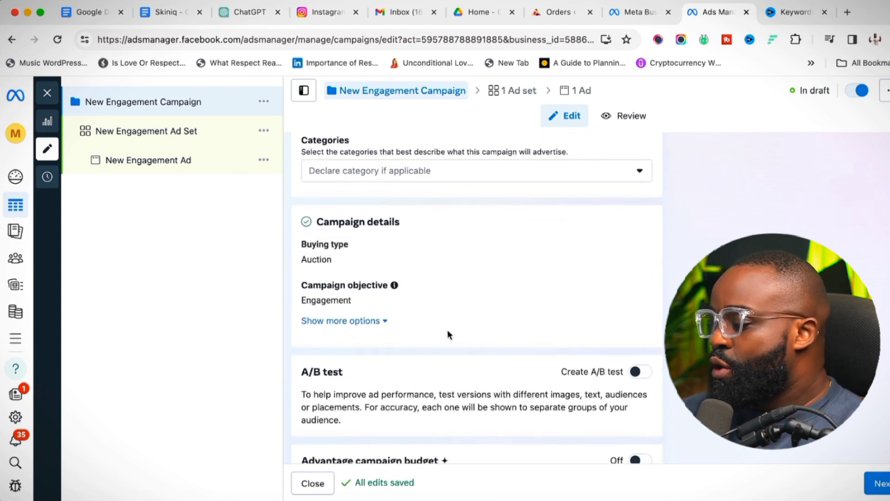
pyautogui.scroll(10, 446, 329)
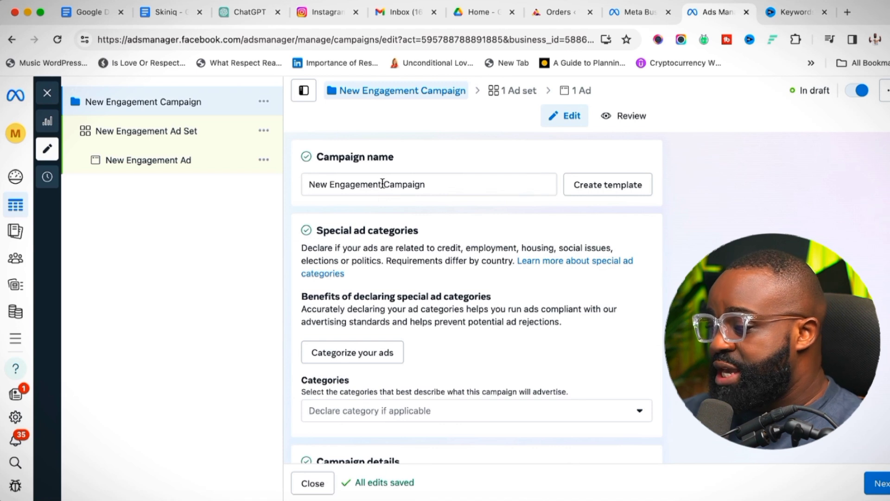
pyautogui.moveTo(383, 184); pyautogui.dragTo(310, 185)
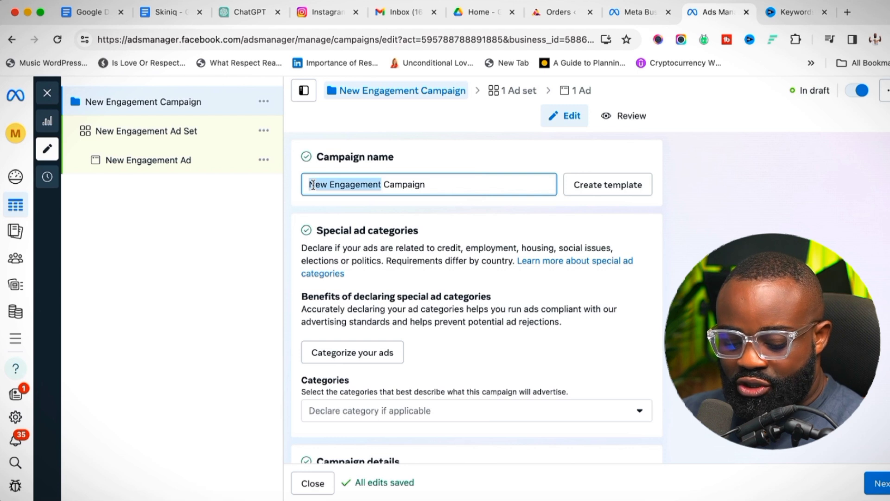
pyautogui.write('asd')
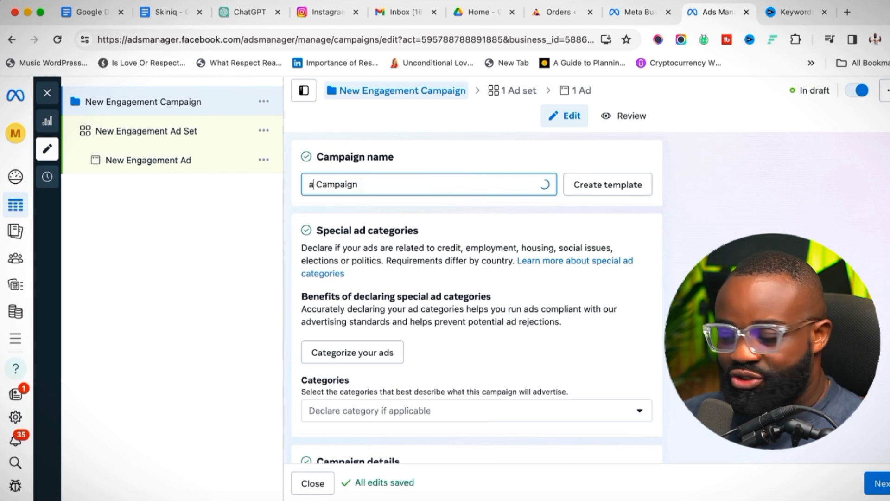
pyautogui.press('BackSpace')
pyautogui.press('BackSpace')
pyautogui.press('BackSpace')
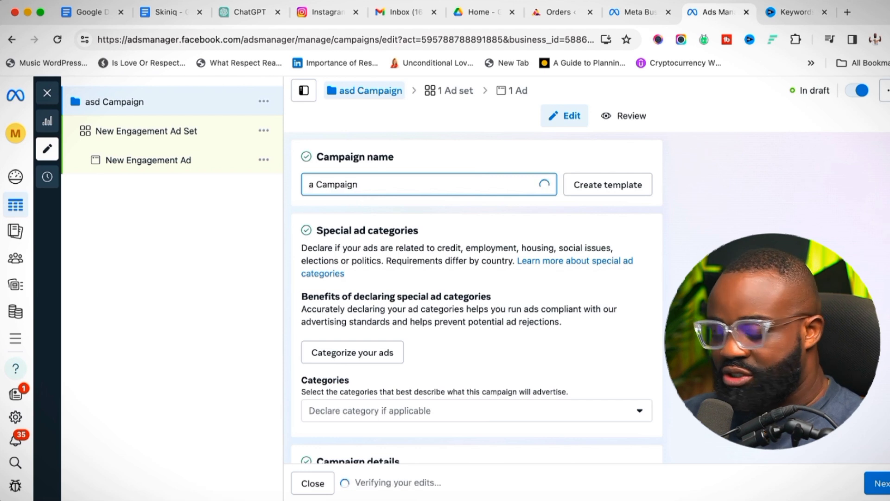
pyautogui.write('test')
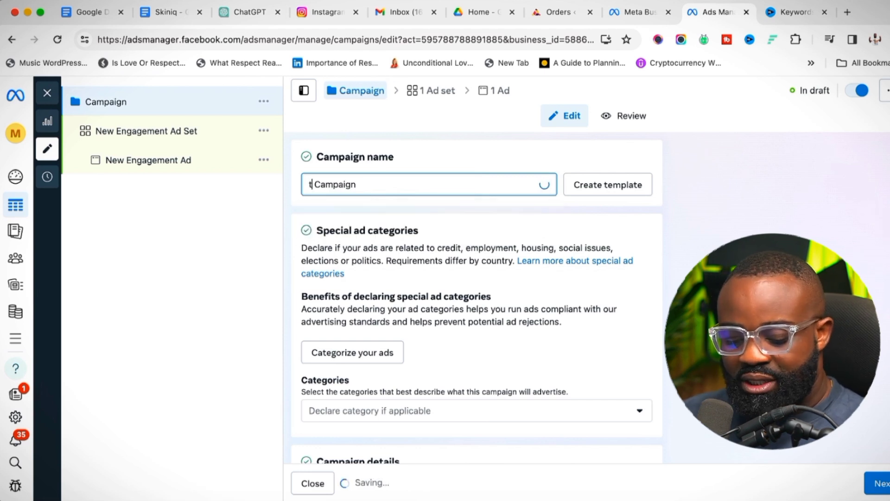
pyautogui.scroll(-8, 582, 357)
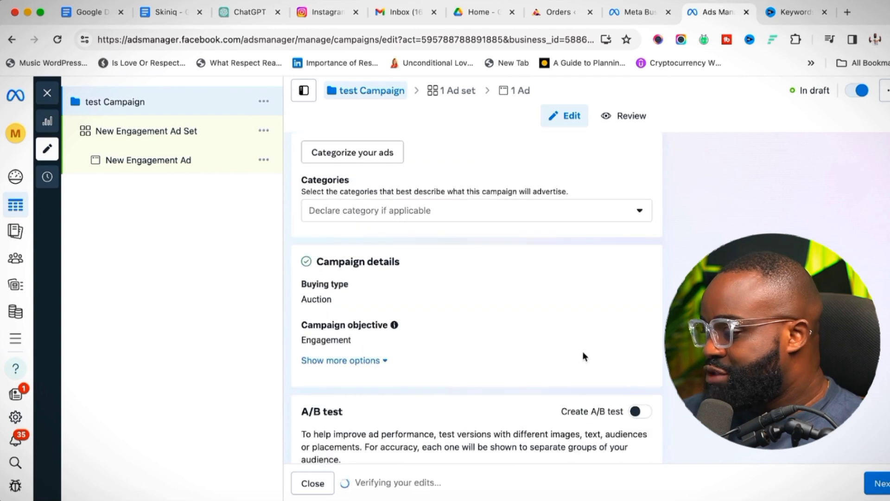
pyautogui.click(880, 484)
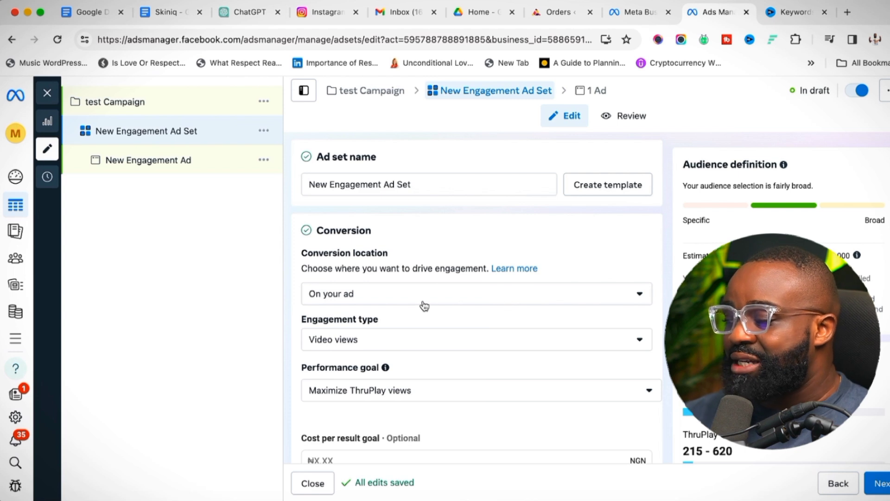
# Examine the ad set's available options for conversion location, engagement type and performance goal.
pyautogui.click(405, 297)
pyautogui.click(405, 300)
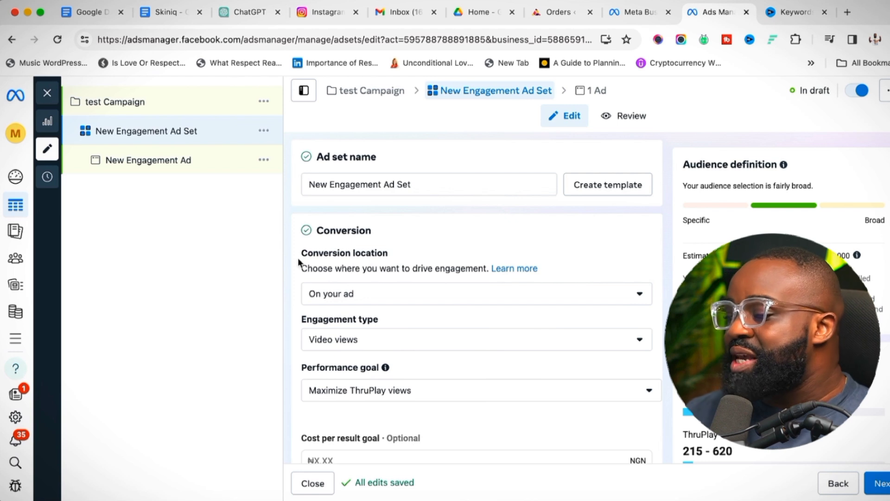
pyautogui.click(397, 298)
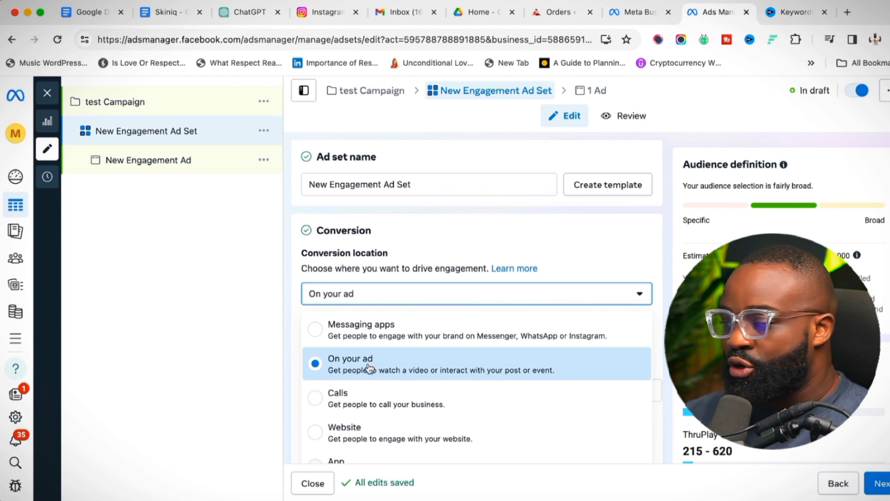
pyautogui.click(330, 298)
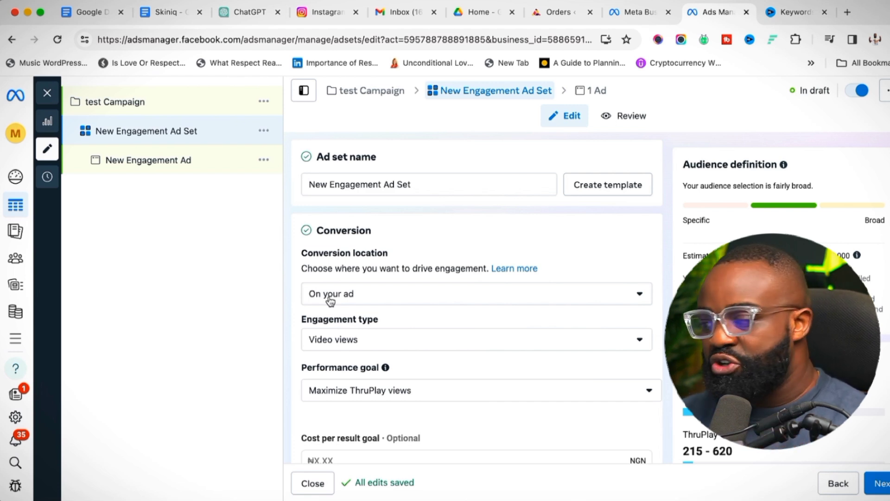
pyautogui.click(449, 349)
pyautogui.click(448, 348)
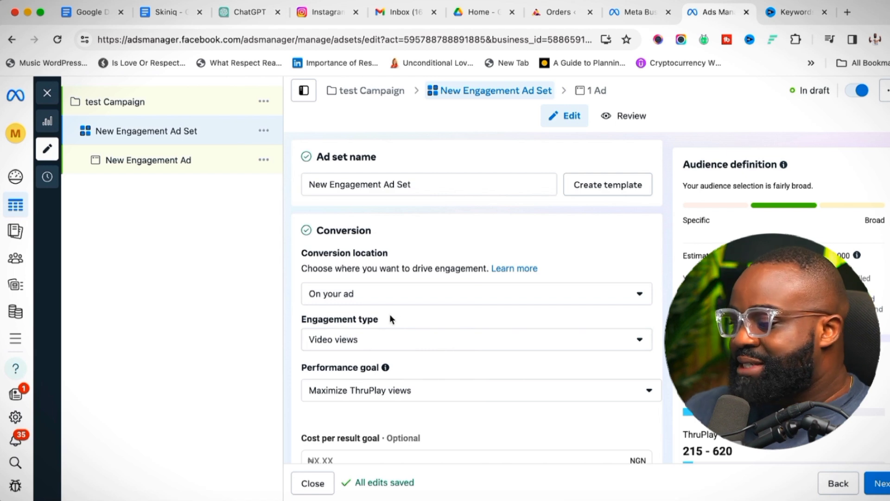
pyautogui.scroll(-1, 450, 355)
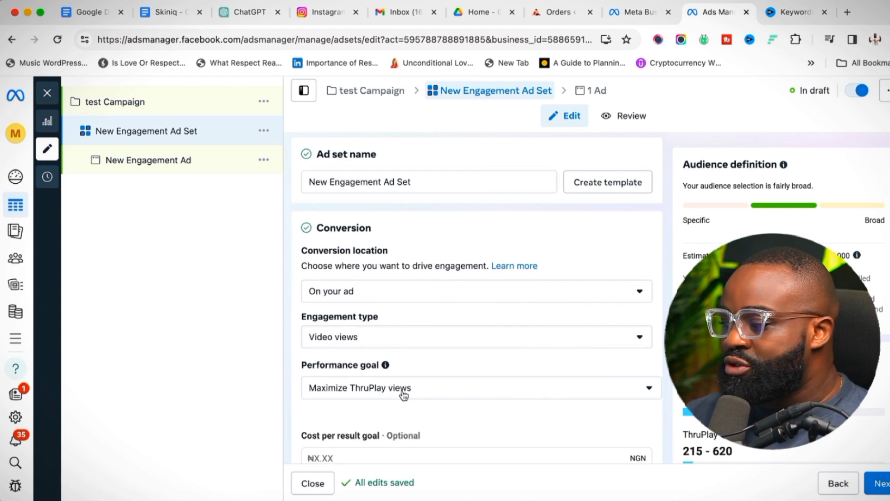
pyautogui.click(421, 393)
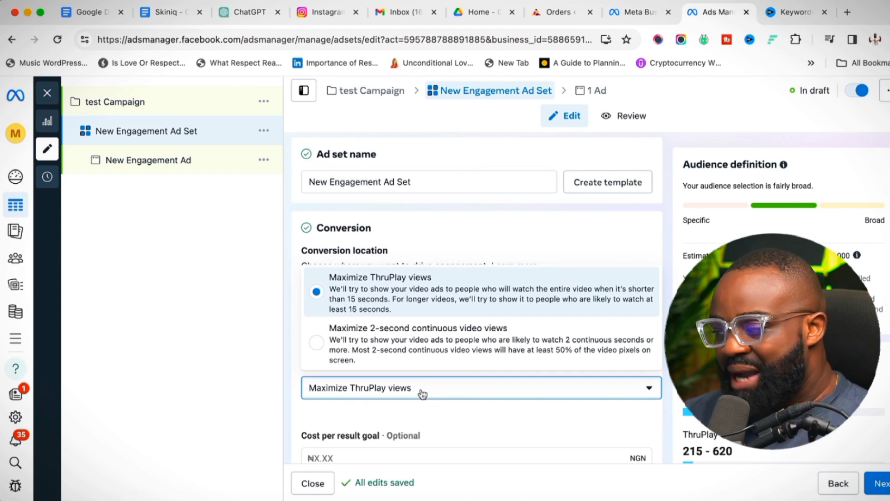
pyautogui.click(453, 398)
# Set the ad set's daily budget to ₦5000.
pyautogui.scroll(-3, 445, 403)
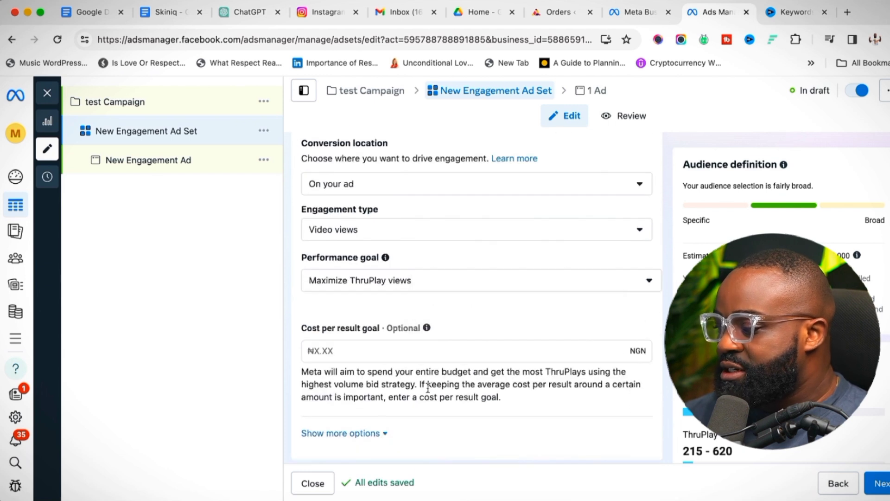
pyautogui.scroll(-8, 428, 388)
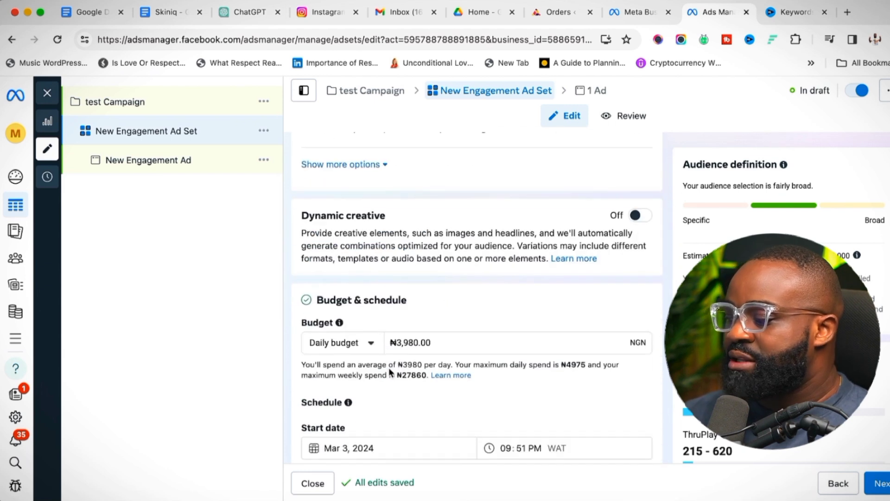
pyautogui.click(449, 340)
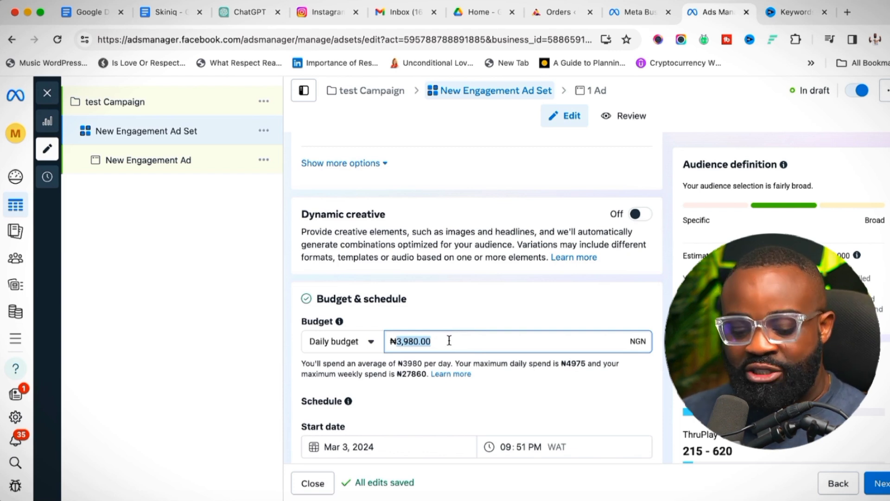
pyautogui.write('5000')
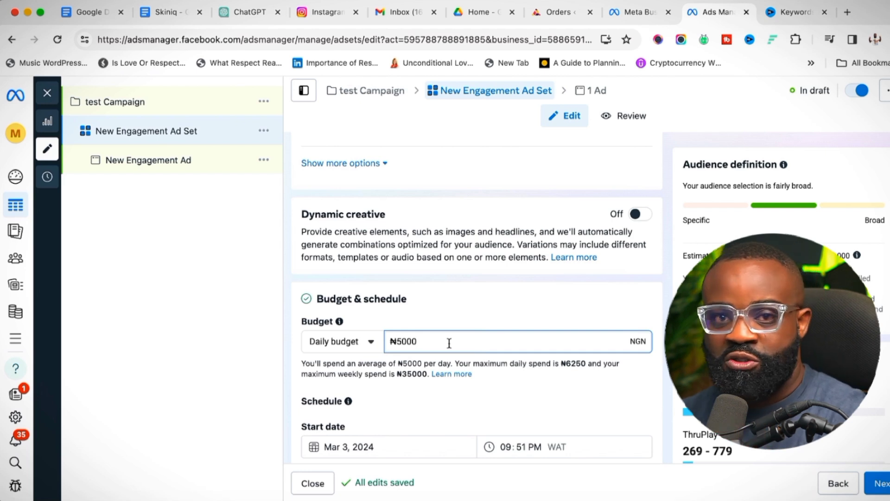
# Enable an end date for the ad set's schedule and set it to March 18, 2024.
pyautogui.scroll(-3, 451, 339)
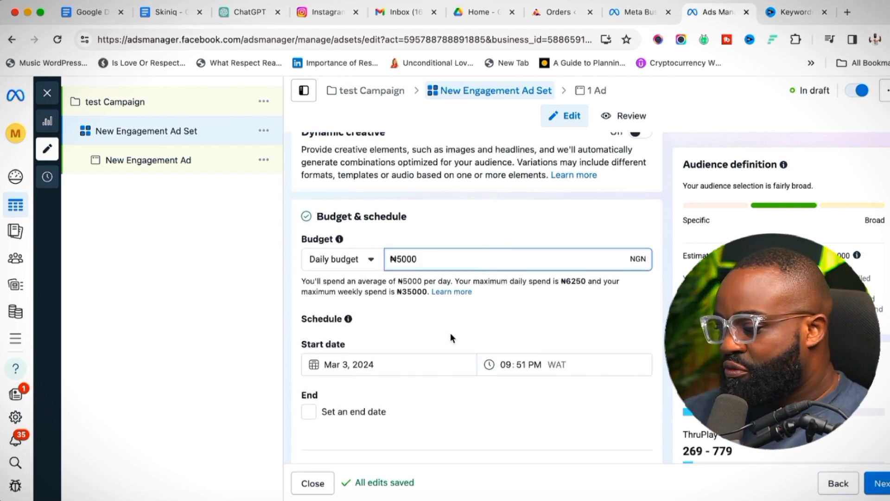
pyautogui.scroll(-1, 411, 333)
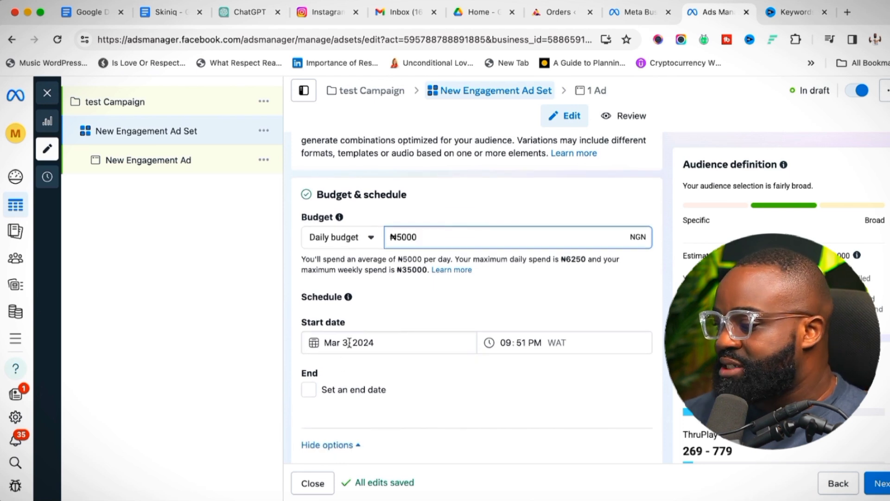
pyautogui.click(309, 390)
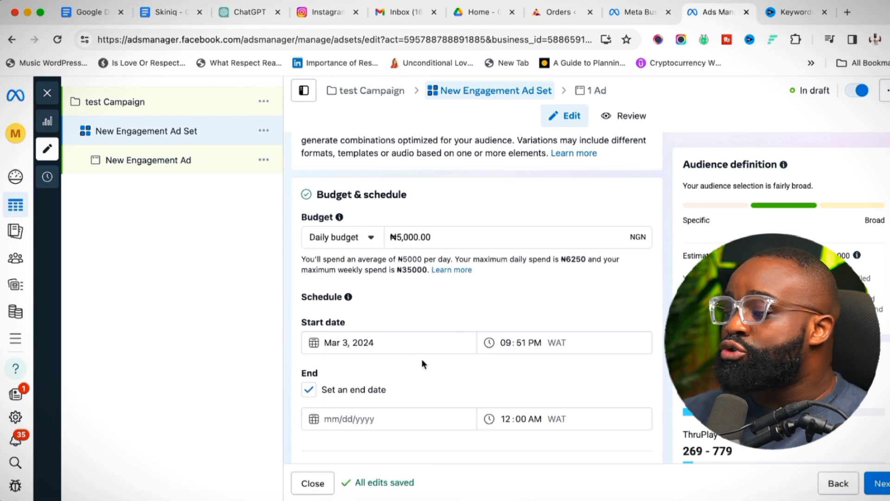
pyautogui.scroll(-1, 418, 371)
pyautogui.click(395, 394)
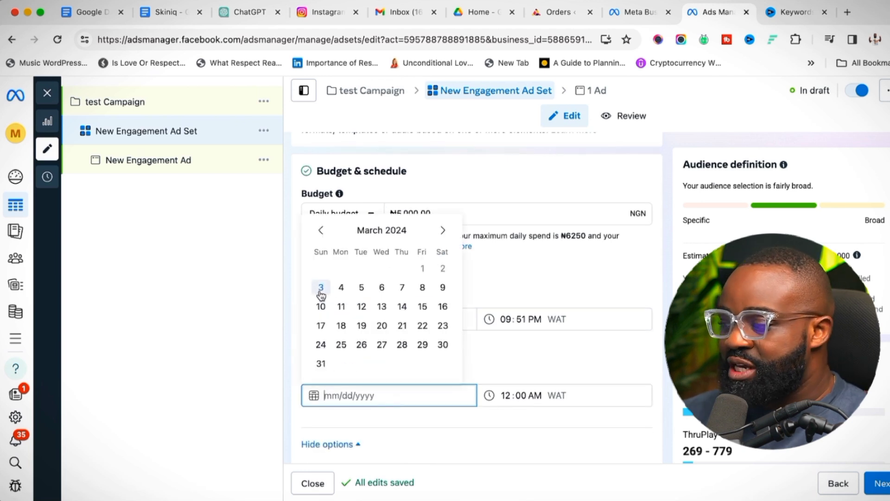
pyautogui.click(343, 327)
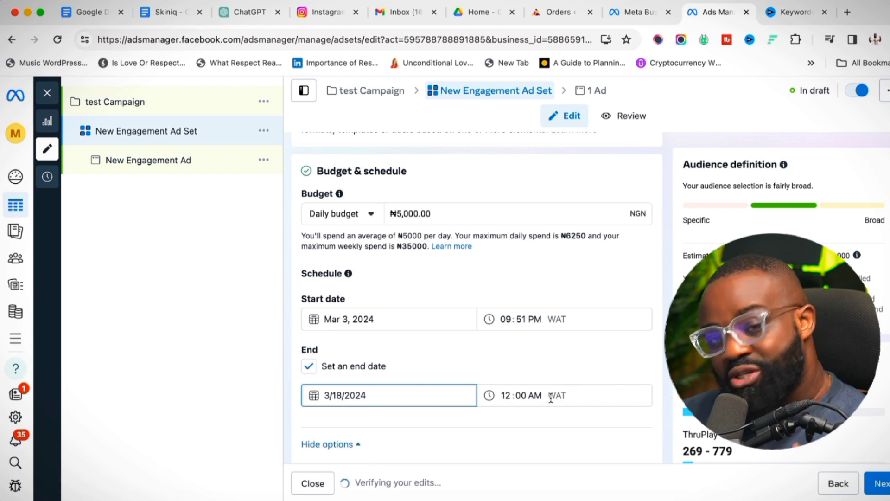
# Set the ad set's included audience location to Lagos, Lagos State.
pyautogui.scroll(-1, 523, 364)
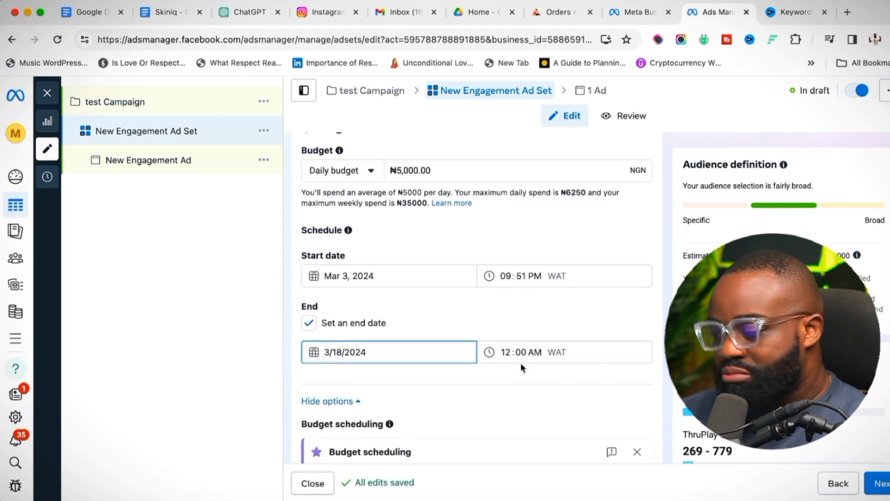
pyautogui.scroll(-3, 521, 364)
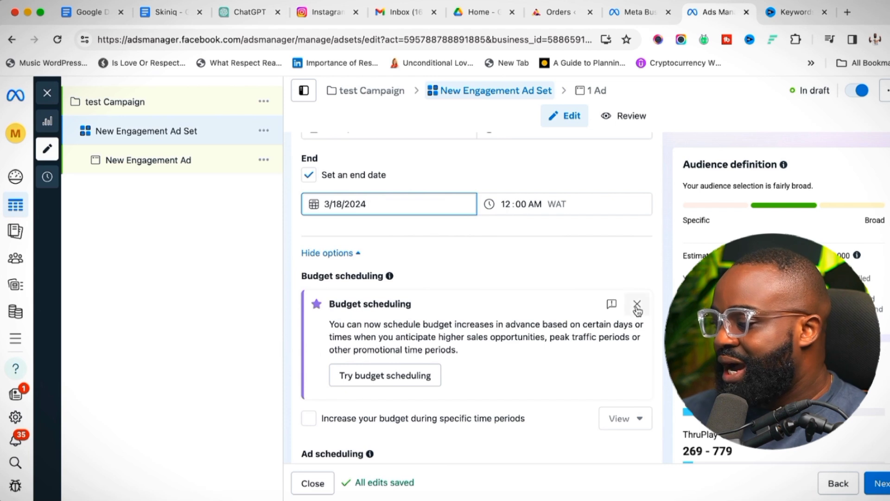
pyautogui.scroll(-1, 389, 302)
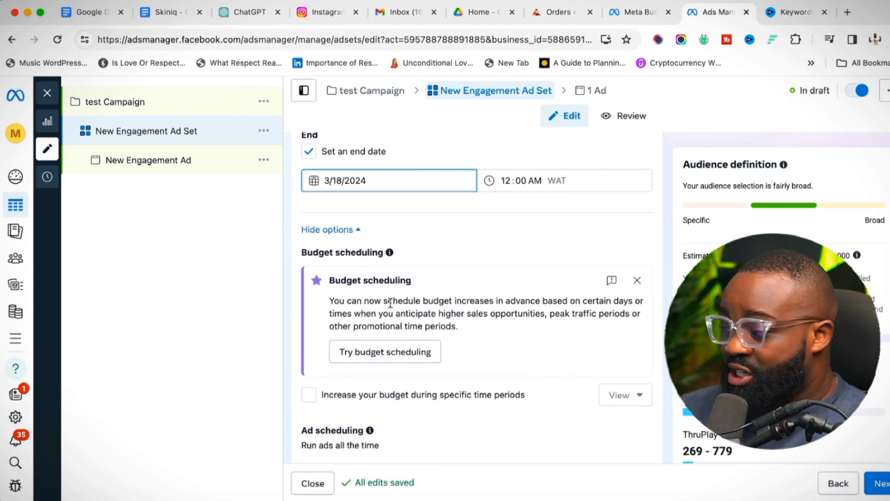
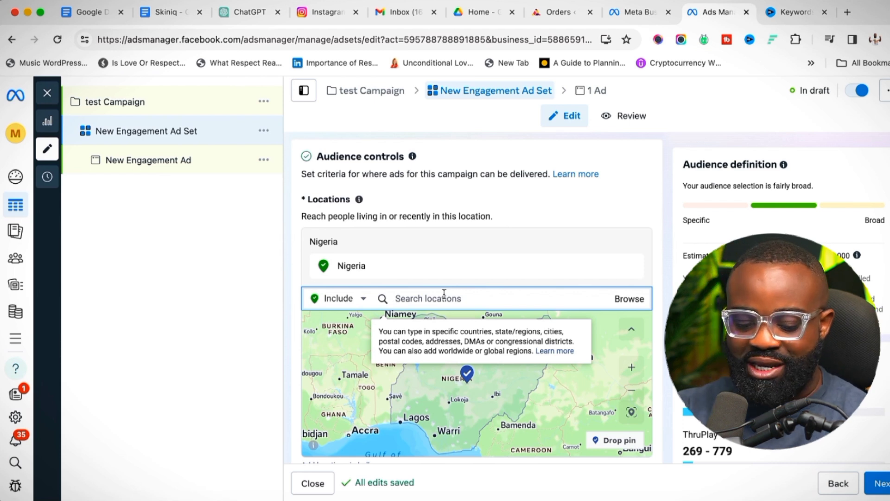
pyautogui.write('laggos')
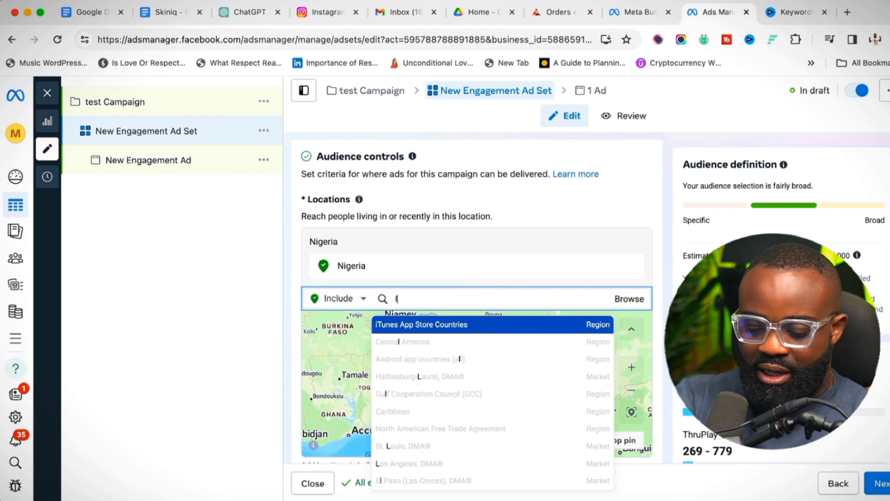
pyautogui.write('lagos')
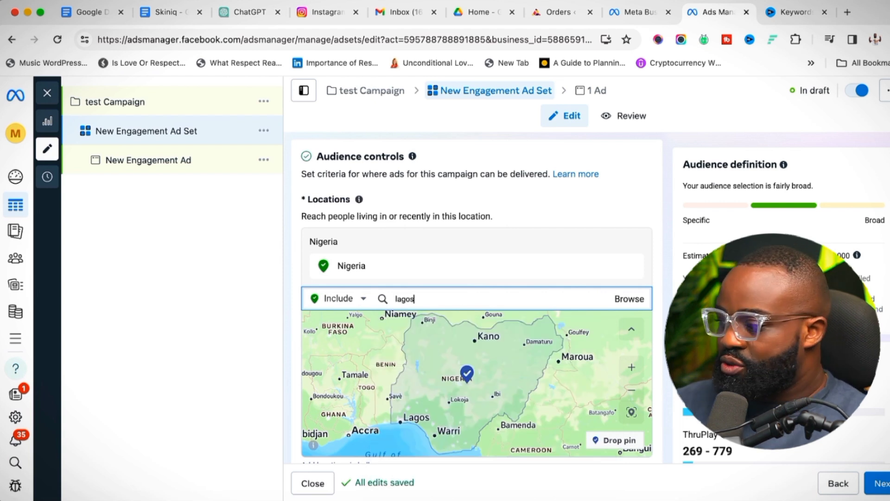
pyautogui.click(435, 320)
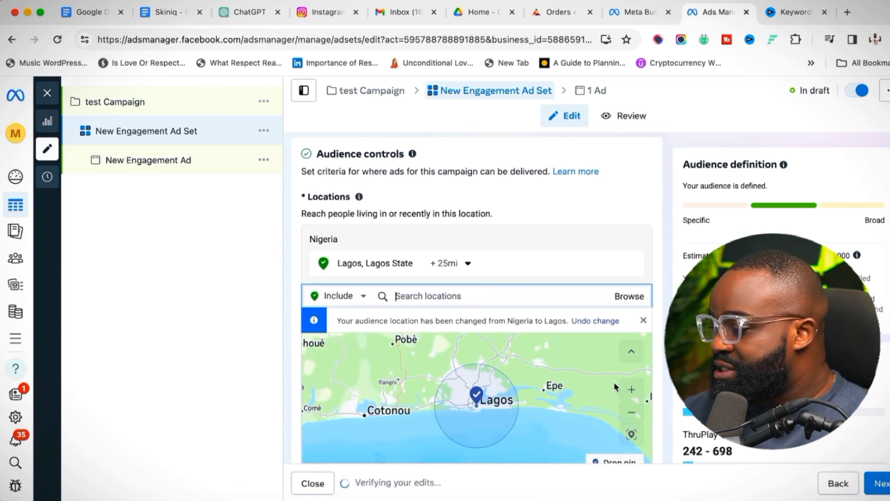
# Drop a location pin on Ikeja on the audience map to target that part of Lagos.
pyautogui.scroll(-1, 652, 390)
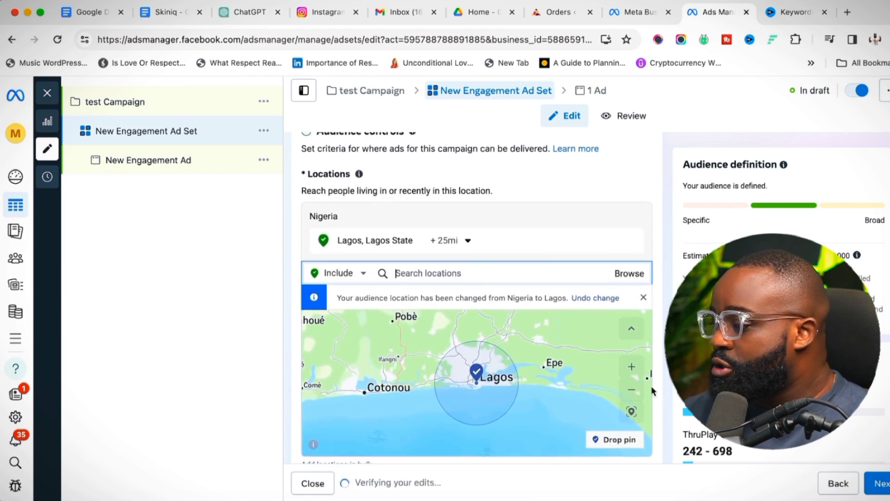
pyautogui.click(632, 367)
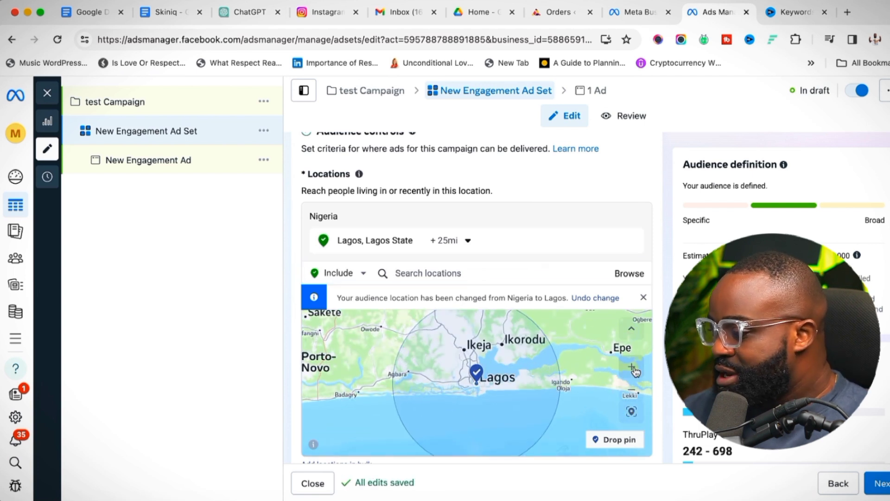
pyautogui.click(633, 367)
pyautogui.click(633, 368)
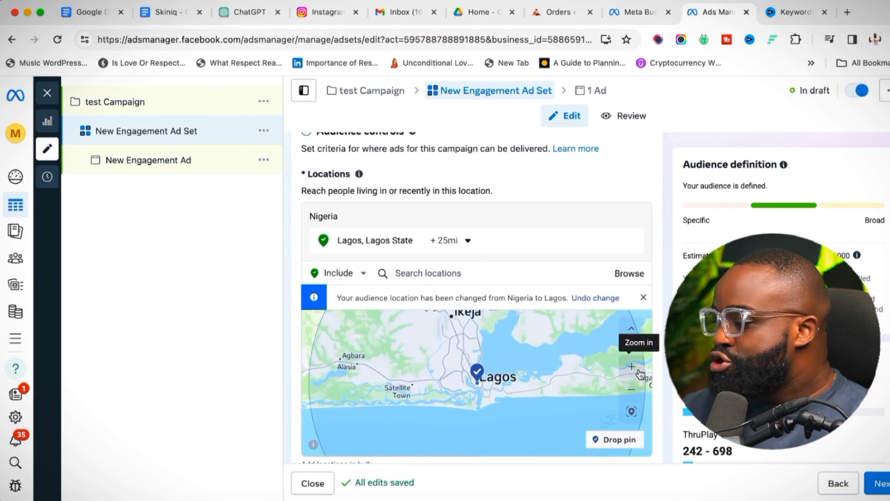
pyautogui.moveTo(502, 357); pyautogui.dragTo(503, 401)
pyautogui.moveTo(536, 355); pyautogui.dragTo(436, 373)
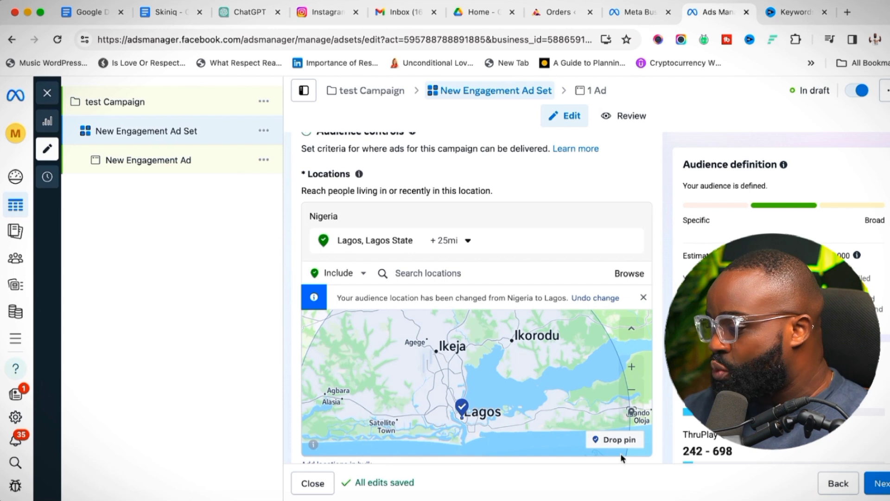
pyautogui.click(629, 439)
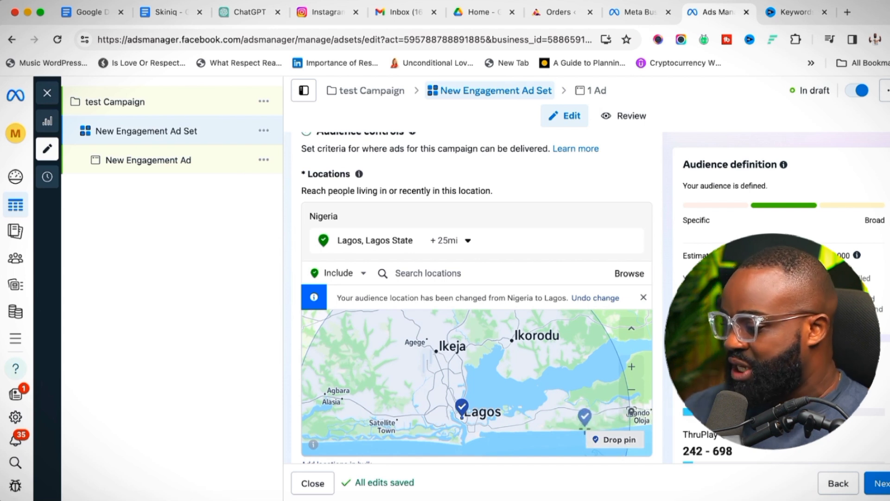
pyautogui.click(452, 347)
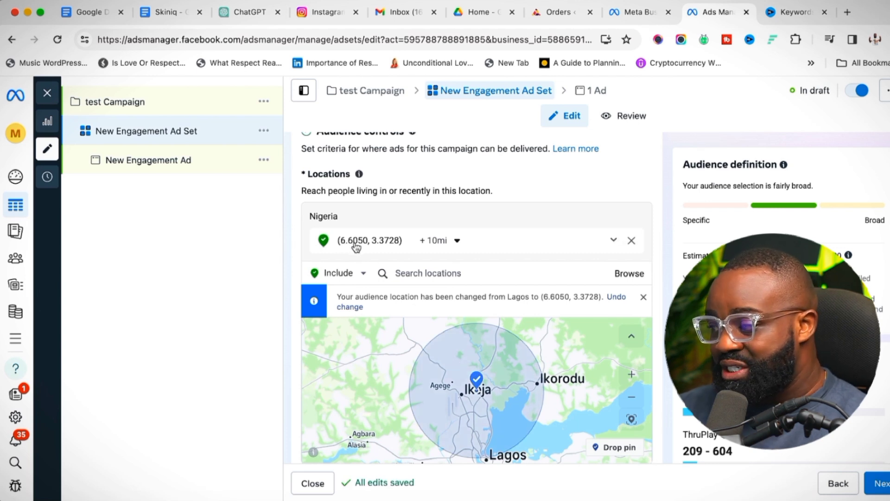
# Add Abuja, Federal Capital Territory, Nigeria as a second included audience location.
pyautogui.click(415, 274)
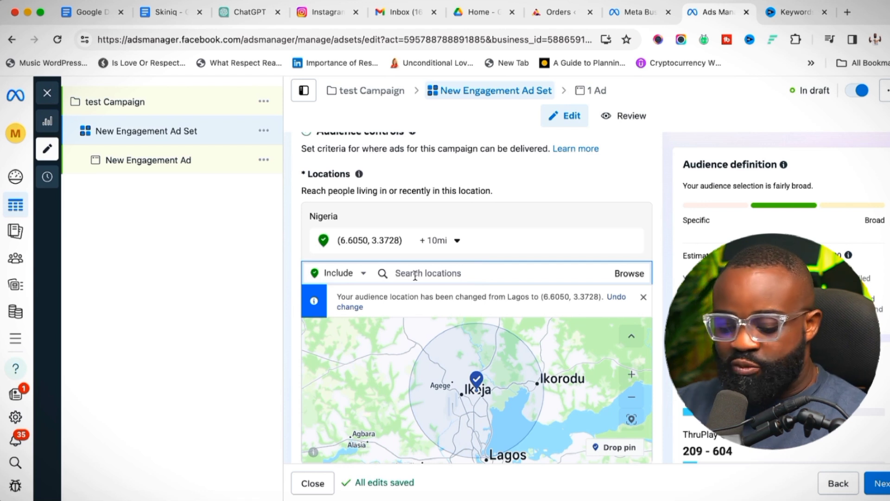
pyautogui.write('abuja')
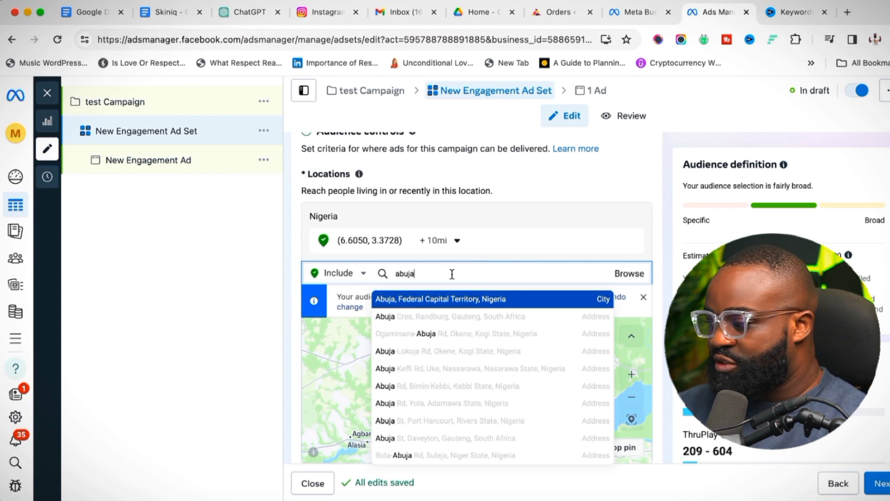
pyautogui.click(509, 300)
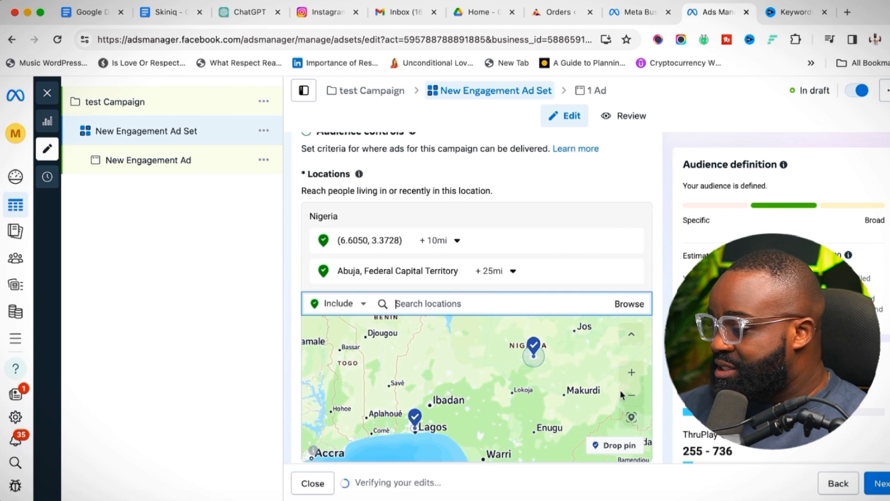
# Drop a location pin on Gwarinpa, northwest of central Abuja, on the audience map.
pyautogui.click(631, 371)
pyautogui.click(631, 371)
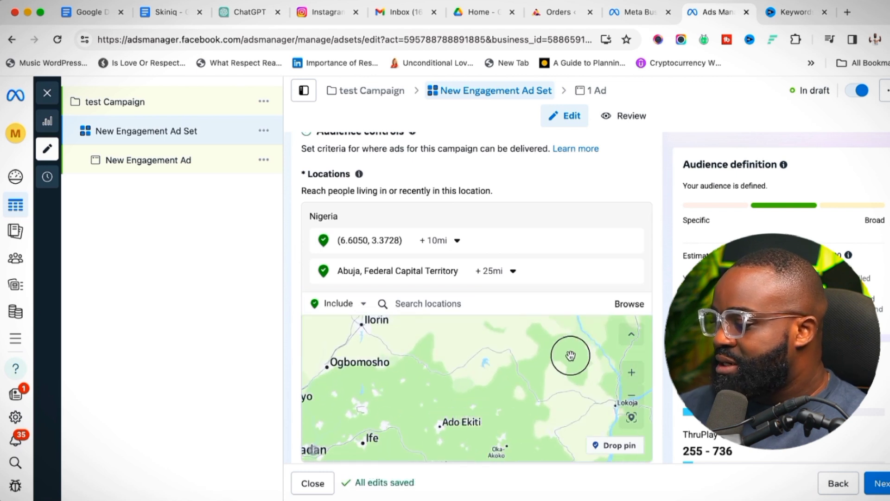
pyautogui.moveTo(571, 355); pyautogui.dragTo(399, 427)
pyautogui.doubleClick(523, 373)
pyautogui.click(633, 378)
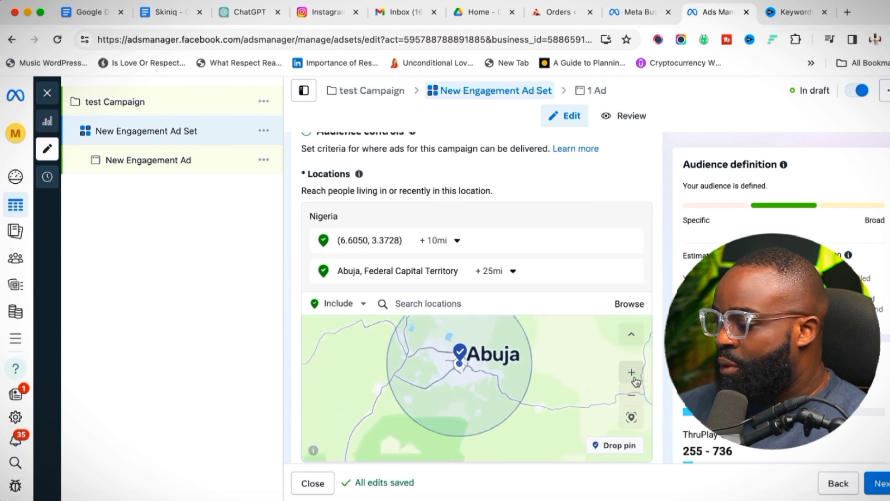
pyautogui.click(634, 378)
pyautogui.moveTo(572, 367); pyautogui.dragTo(590, 404)
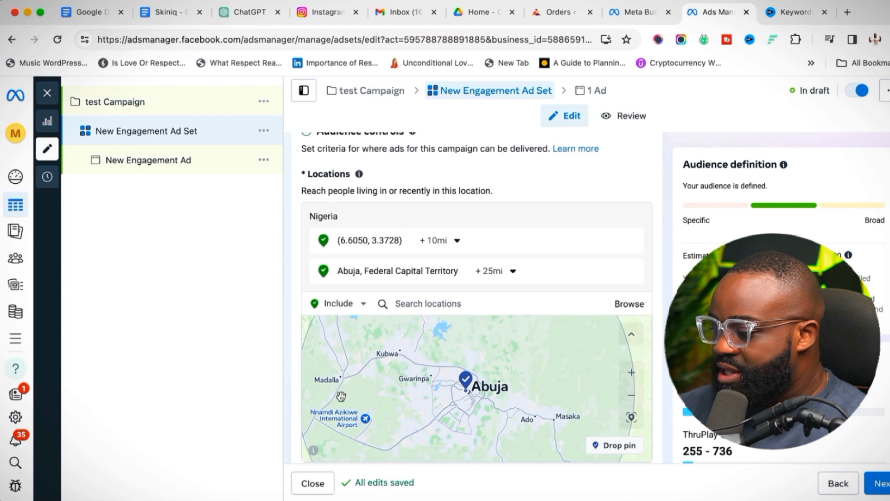
pyautogui.moveTo(453, 406); pyautogui.dragTo(474, 424)
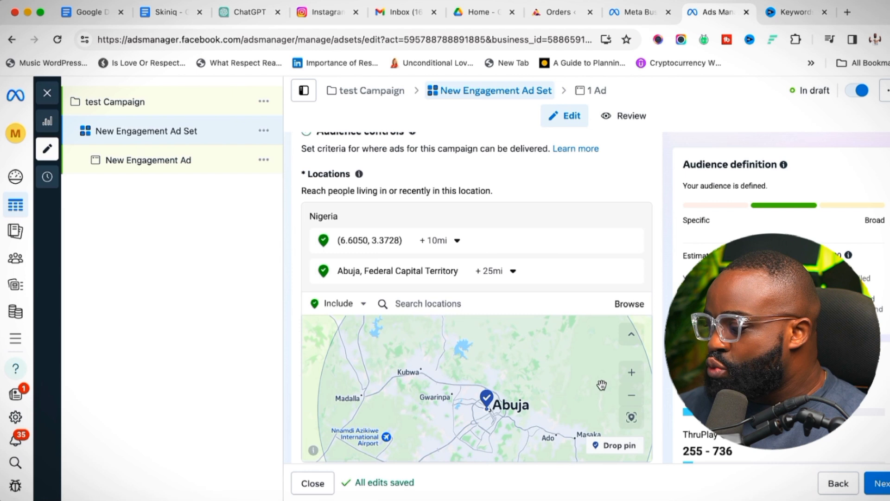
pyautogui.click(631, 372)
pyautogui.moveTo(459, 394); pyautogui.dragTo(516, 400)
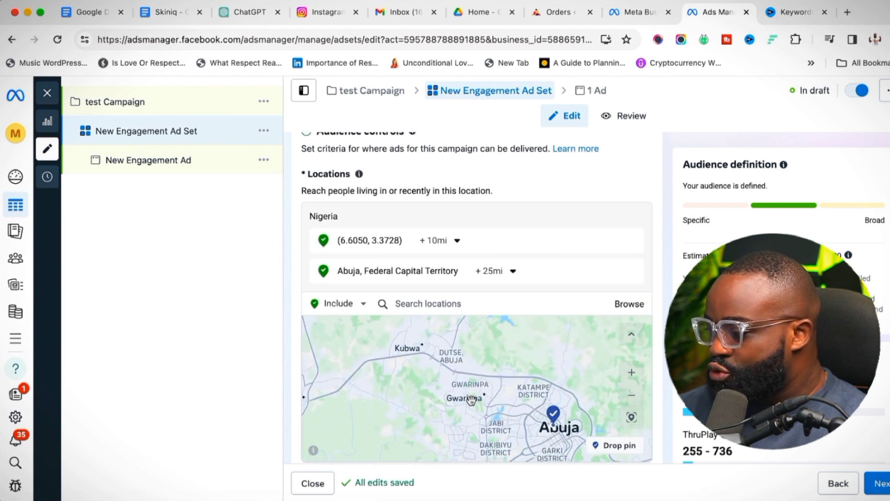
pyautogui.click(621, 446)
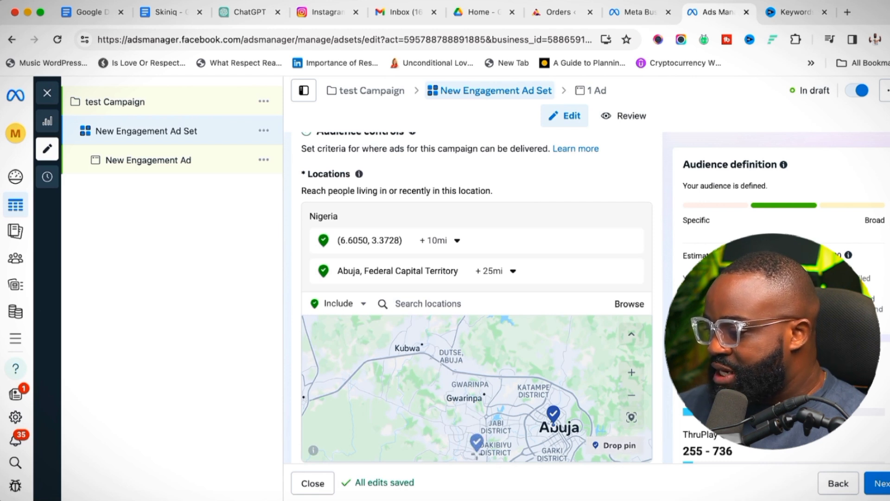
pyautogui.click(469, 396)
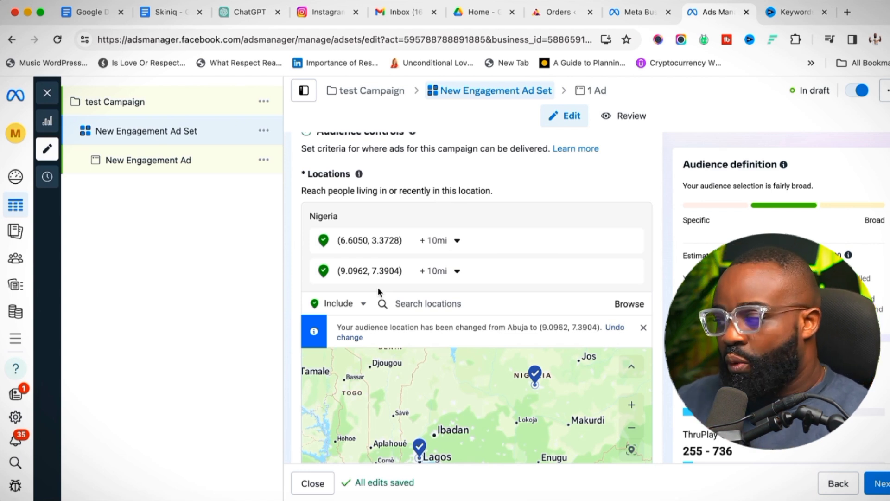
# Collapse the locations map and review the location radii, minimum age, Advantage+ audience and placements settings.
pyautogui.click(631, 366)
pyautogui.scroll(-3, 511, 336)
pyautogui.scroll(-2, 491, 365)
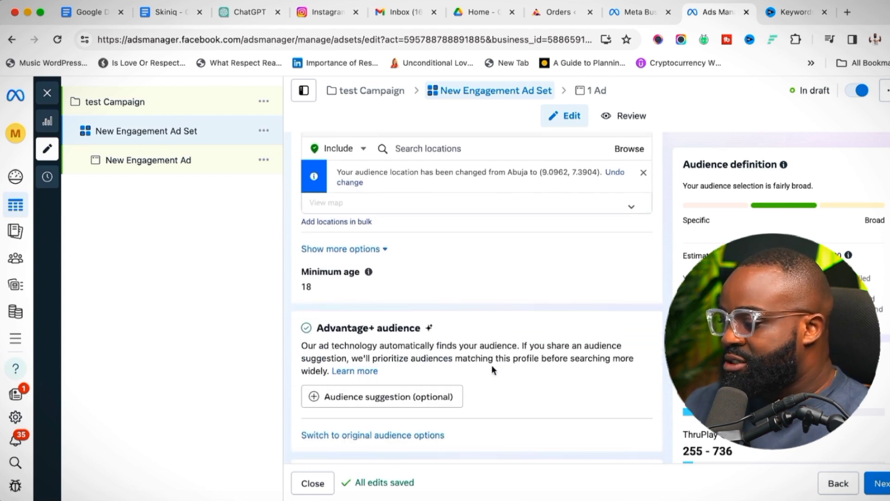
pyautogui.scroll(2, 504, 351)
pyautogui.scroll(-3, 519, 307)
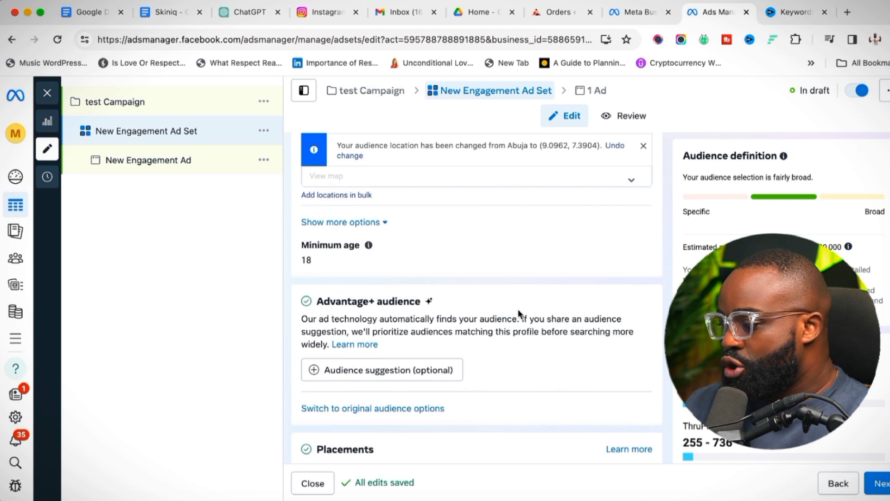
pyautogui.scroll(3, 518, 308)
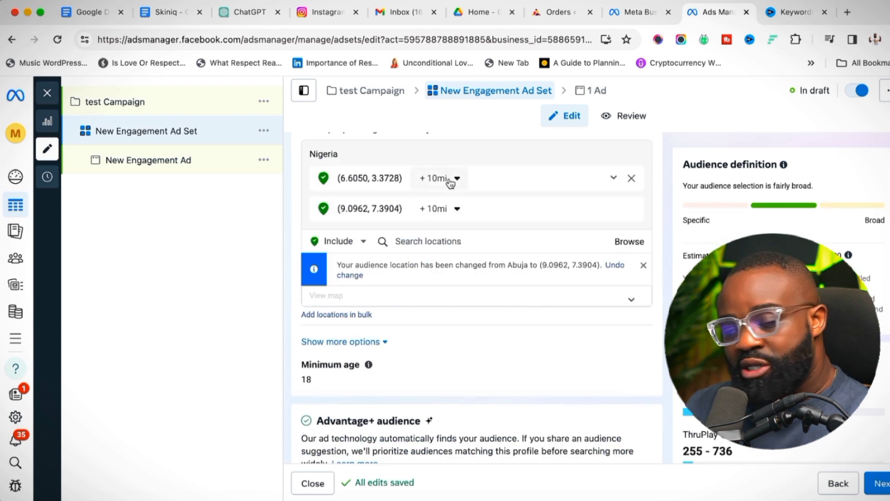
pyautogui.scroll(-4, 489, 347)
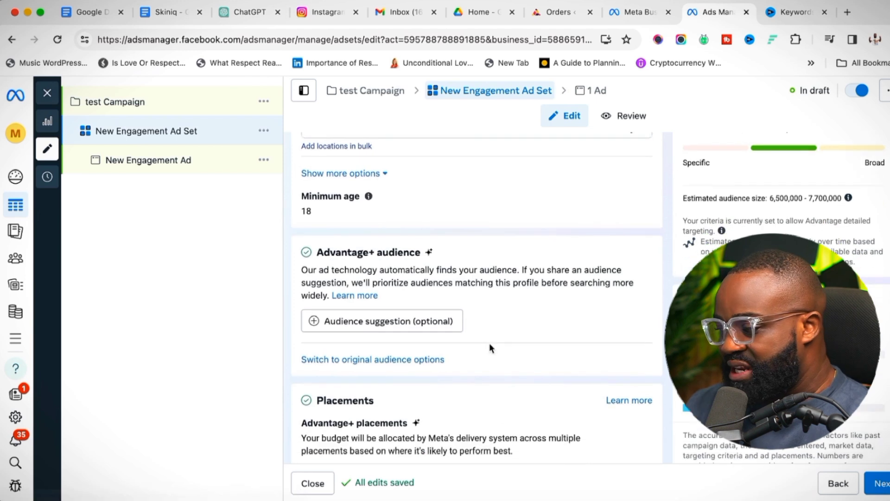
pyautogui.scroll(-1, 491, 347)
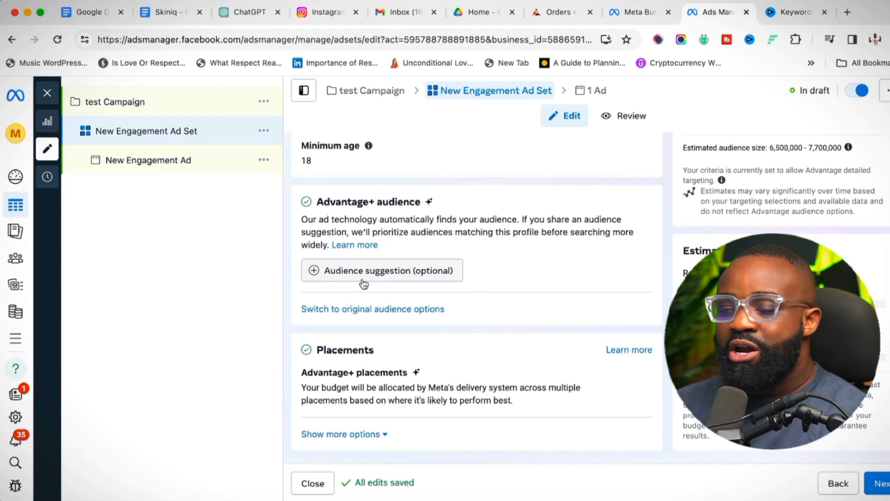
# Add an audience suggestion under Advantage+ audience and set its lower age limit to 25.
pyautogui.moveTo(364, 283)
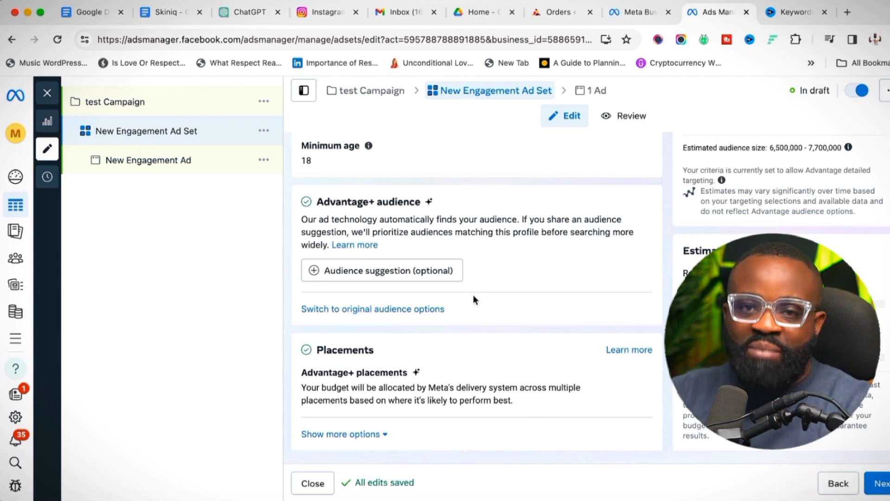
pyautogui.click(378, 278)
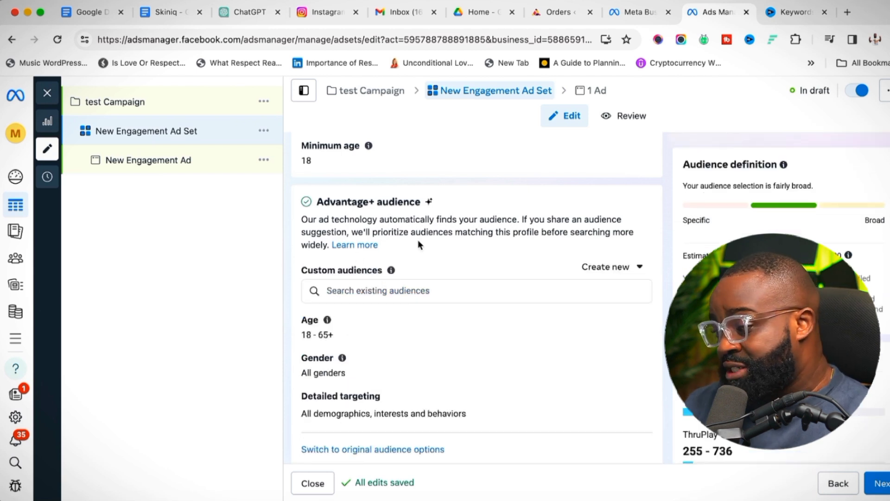
pyautogui.scroll(-1, 402, 298)
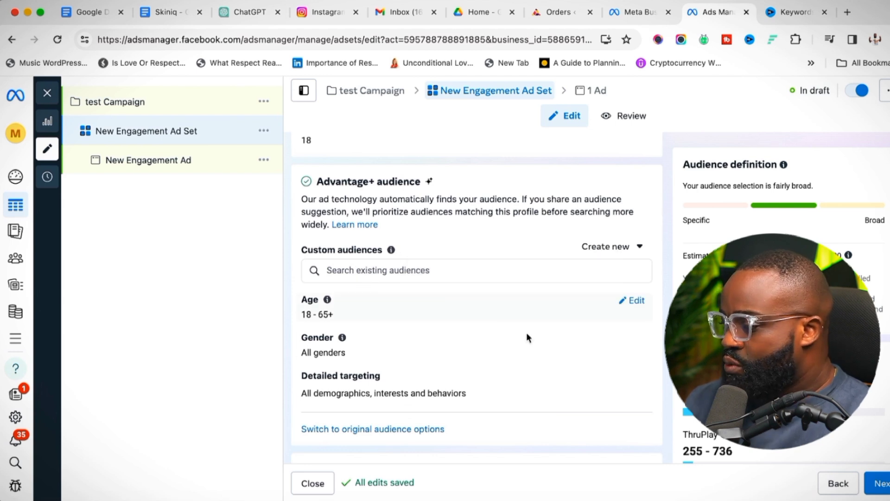
pyautogui.click(622, 303)
pyautogui.click(354, 320)
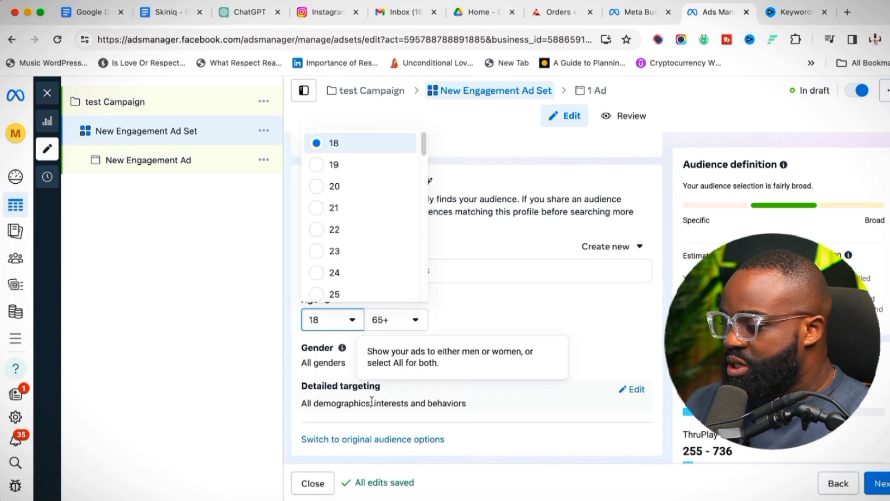
pyautogui.scroll(-2, 366, 251)
pyautogui.click(365, 245)
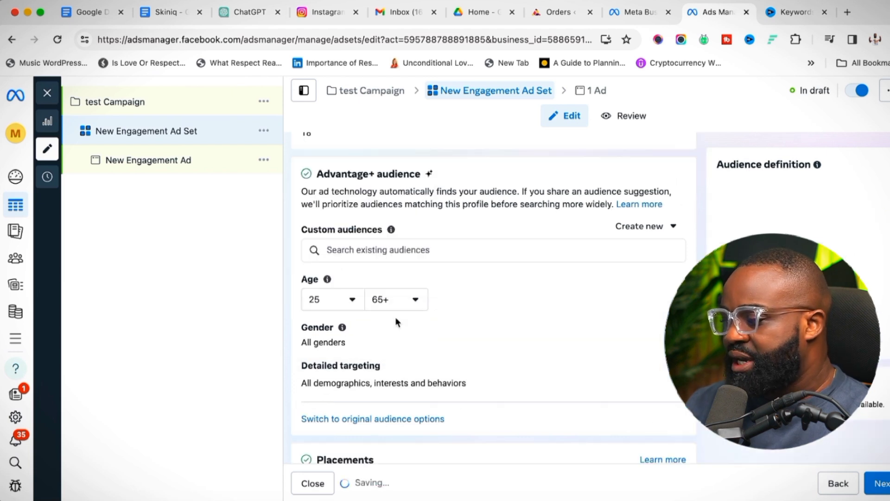
# Set the upper age limit of the Advantage+ audience suggestion to 45 and open its gender options for editing.
pyautogui.click(401, 324)
pyautogui.scroll(10, 400, 269)
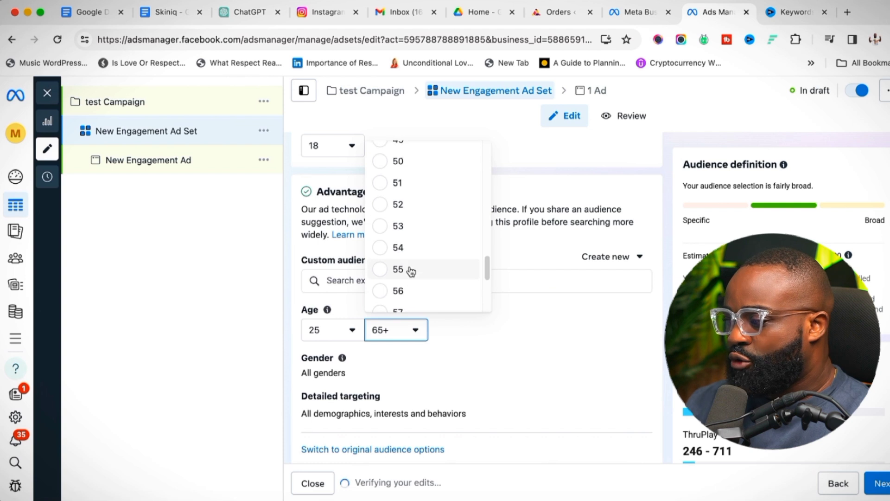
pyautogui.scroll(-2, 416, 283)
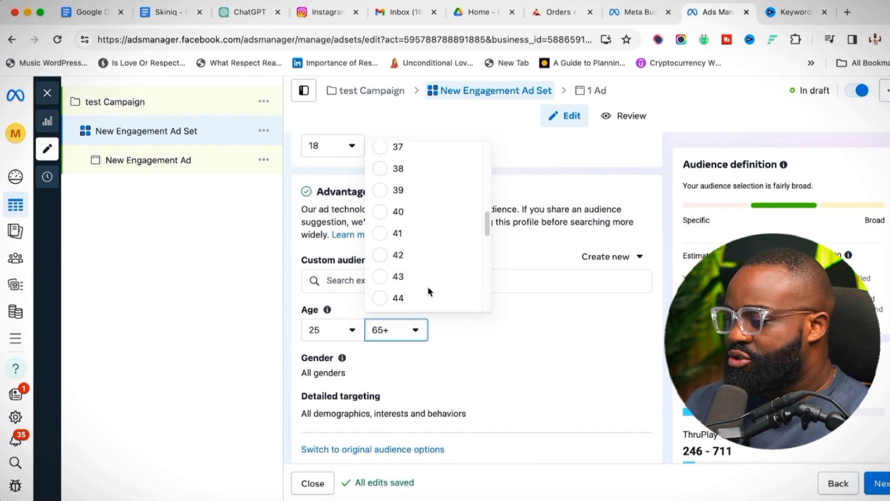
pyautogui.click(423, 297)
pyautogui.click(638, 358)
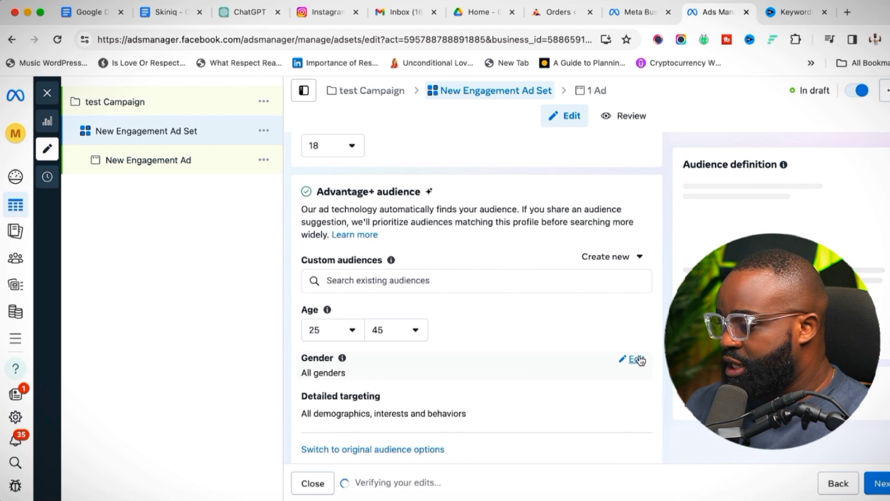
pyautogui.scroll(-5, 400, 374)
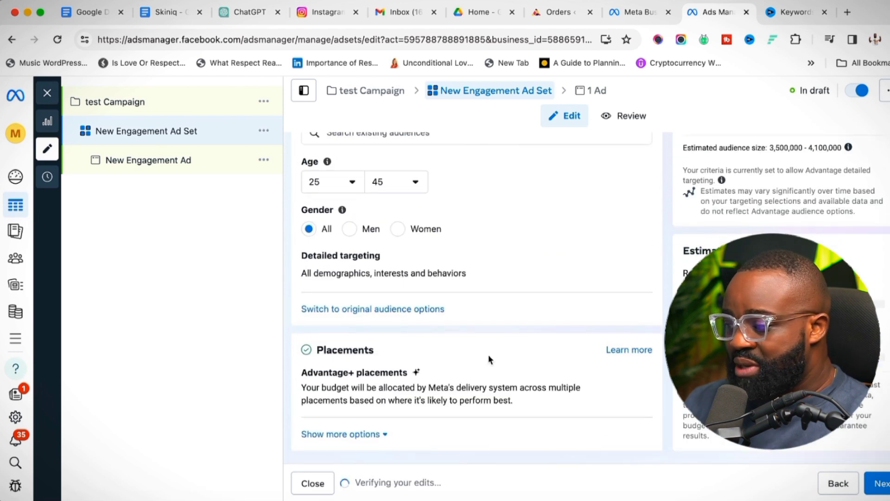
# Add the interest Women's clothing (apparel) to the audience's detailed targeting.
pyautogui.click(636, 262)
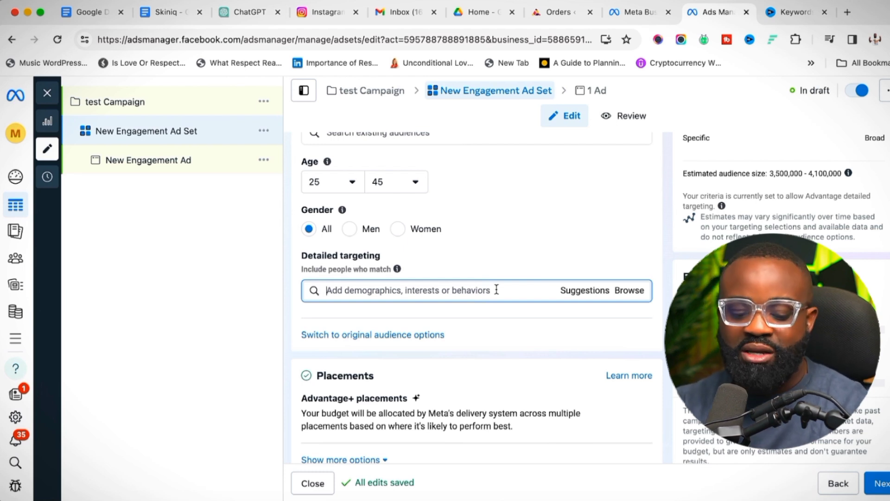
pyautogui.write("women's")
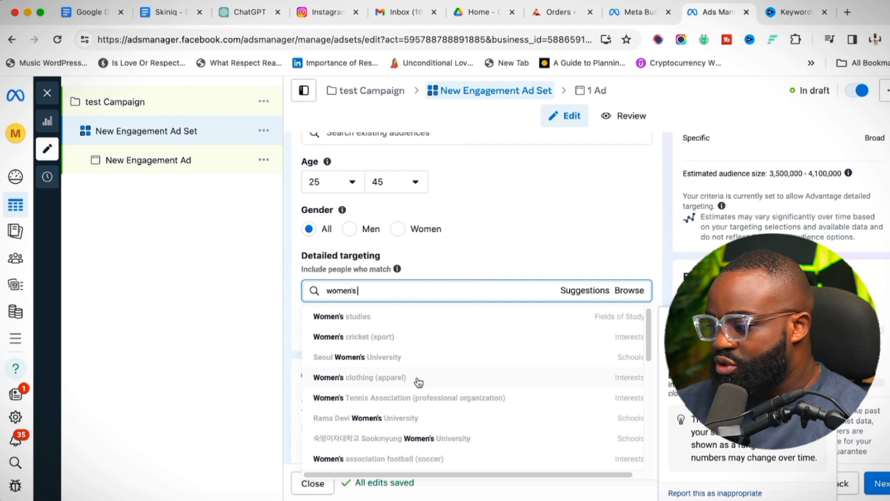
pyautogui.click(419, 382)
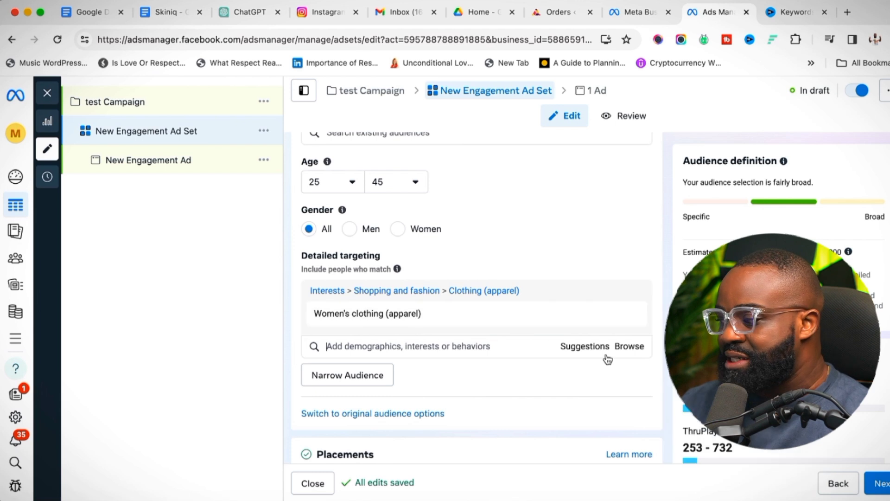
# Add the suggested interests Fashion accessories, Dresses, Party dress, Boutiques and Handbags to the detailed targeting.
pyautogui.click(584, 347)
pyautogui.scroll(-2, 455, 371)
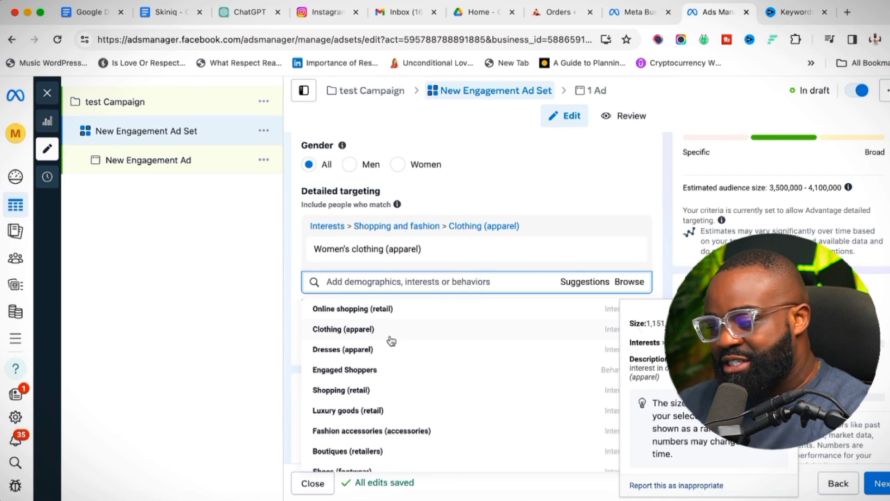
pyautogui.click(347, 427)
pyautogui.click(337, 377)
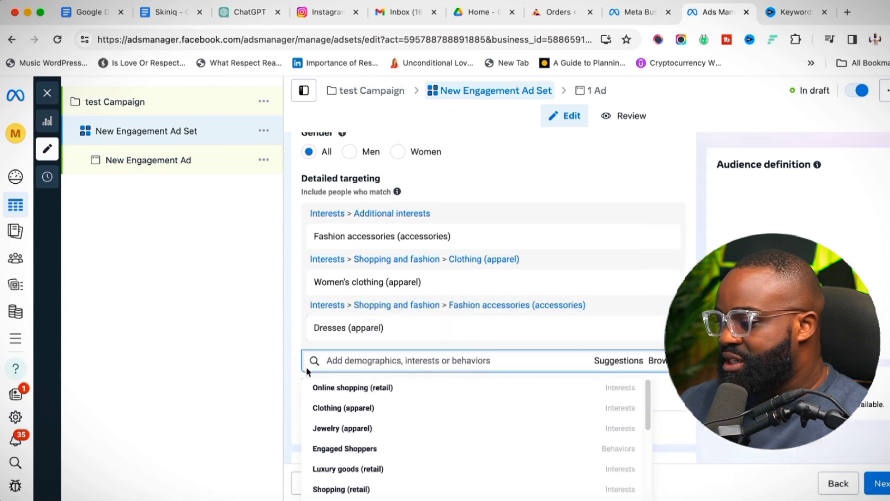
pyautogui.scroll(-2, 286, 346)
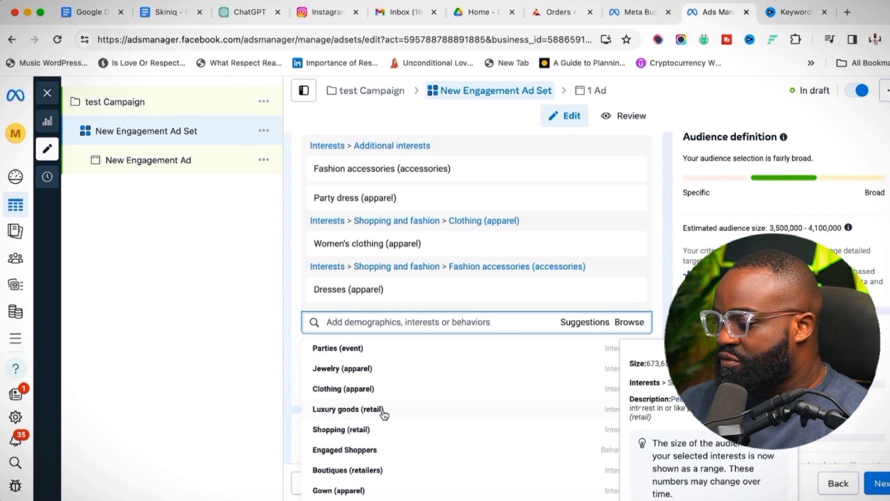
pyautogui.click(348, 446)
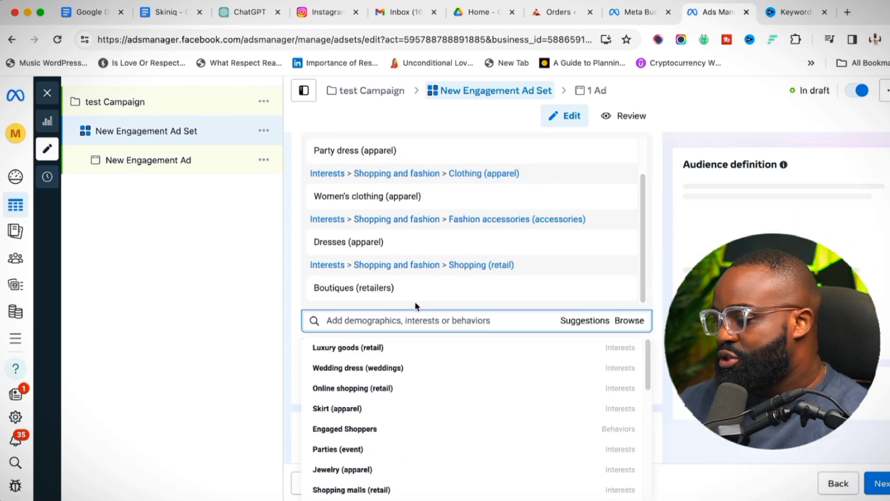
pyautogui.scroll(-2, 416, 306)
pyautogui.scroll(-4, 366, 390)
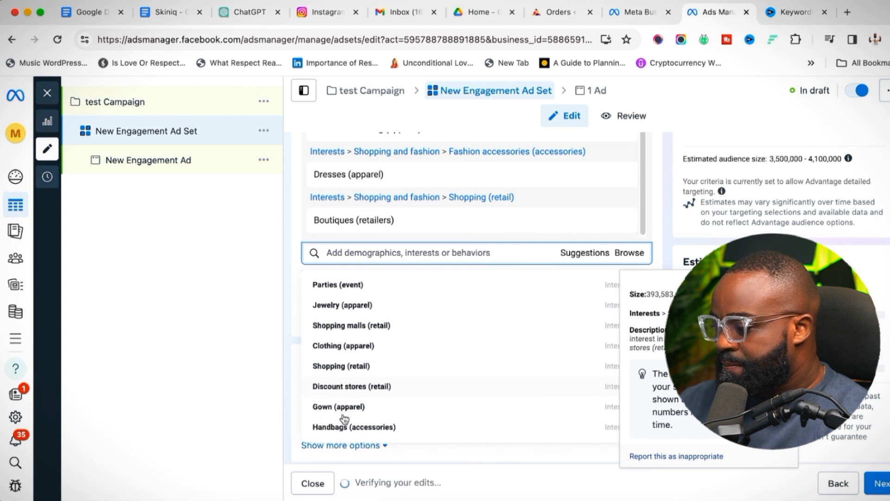
pyautogui.click(343, 424)
pyautogui.click(278, 320)
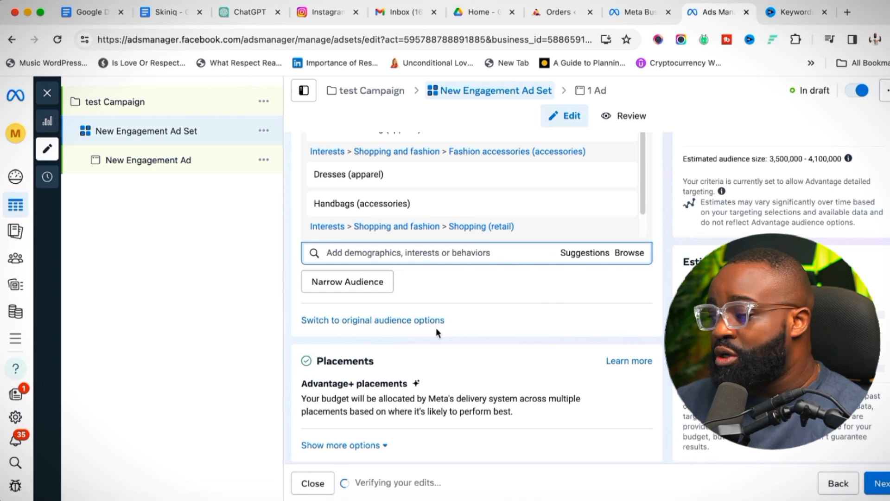
# Edit the ad set's placements and choose Manual placements instead of Advantage+ placements.
pyautogui.scroll(1, 428, 329)
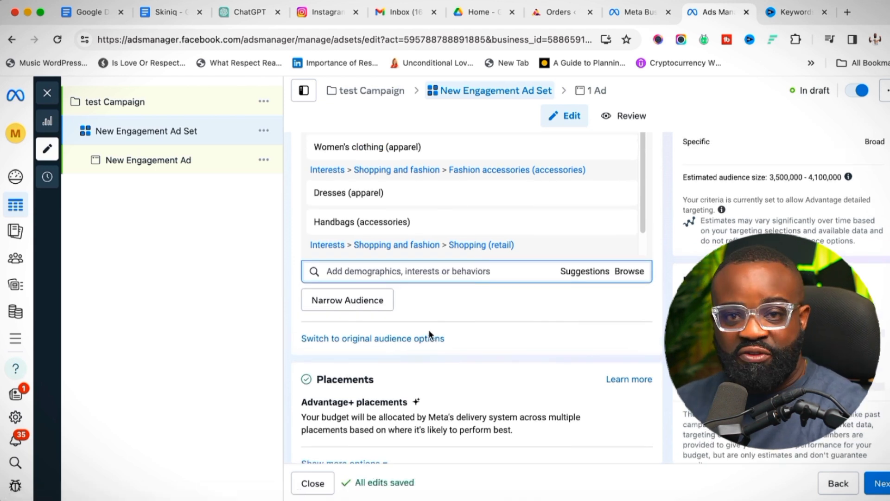
pyautogui.scroll(1, 426, 330)
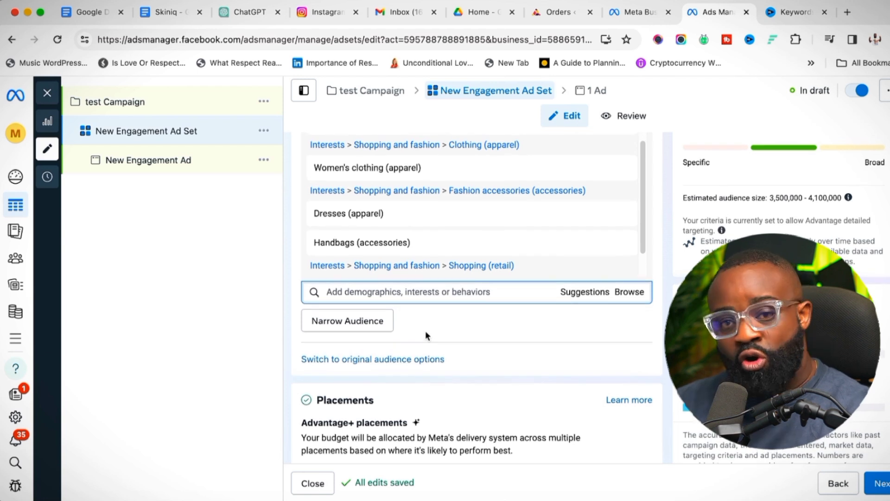
pyautogui.scroll(1, 424, 330)
pyautogui.scroll(-2, 427, 328)
pyautogui.moveTo(492, 392)
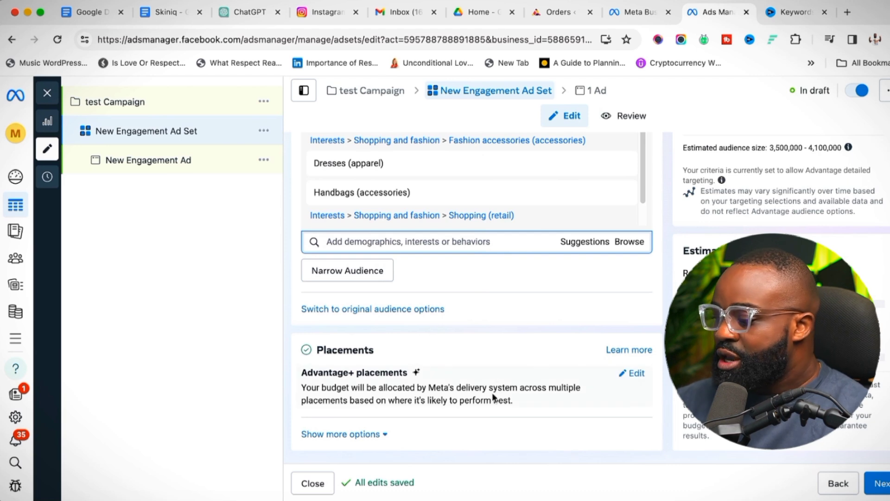
pyautogui.click(636, 373)
pyautogui.scroll(-2, 640, 353)
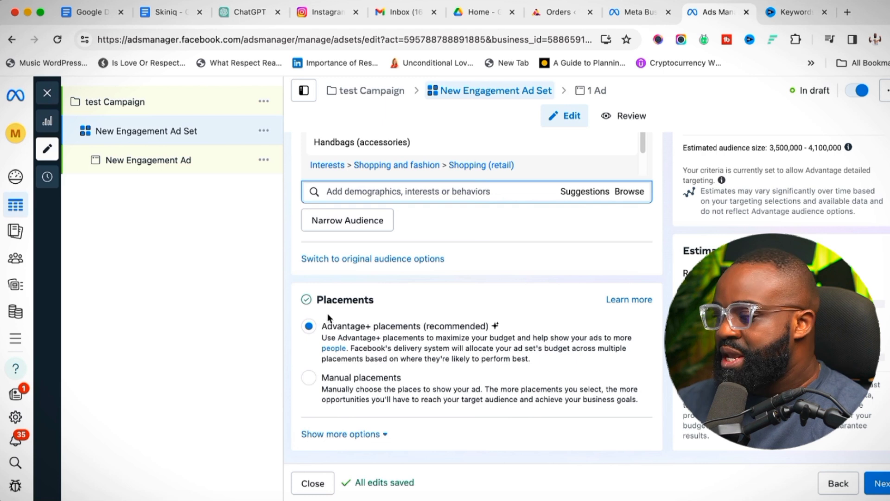
pyautogui.click(324, 375)
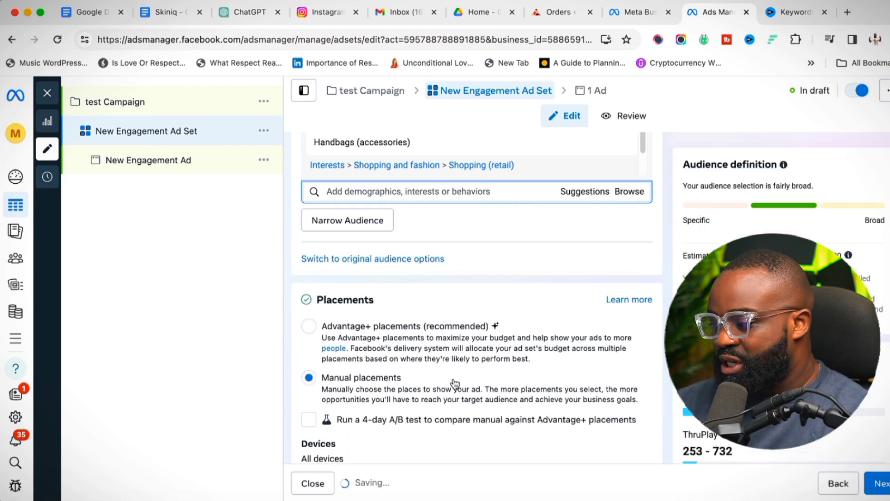
# Deselect the Audience network, Messenger and Facebook platforms so the ad set runs on Instagram only.
pyautogui.scroll(-1, 454, 383)
pyautogui.scroll(-4, 454, 383)
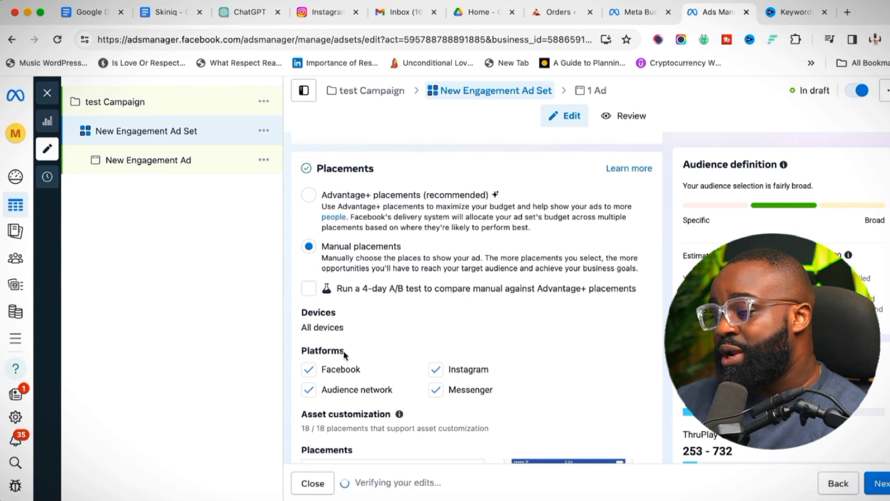
pyautogui.click(310, 391)
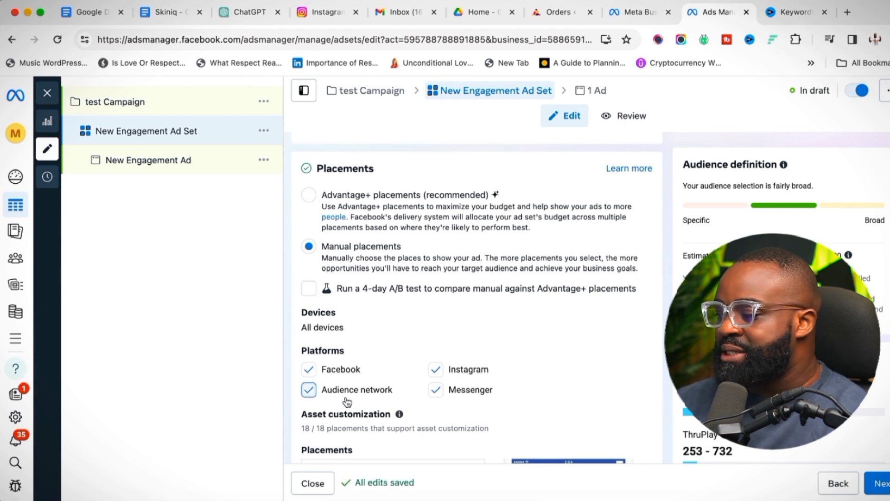
pyautogui.click(440, 392)
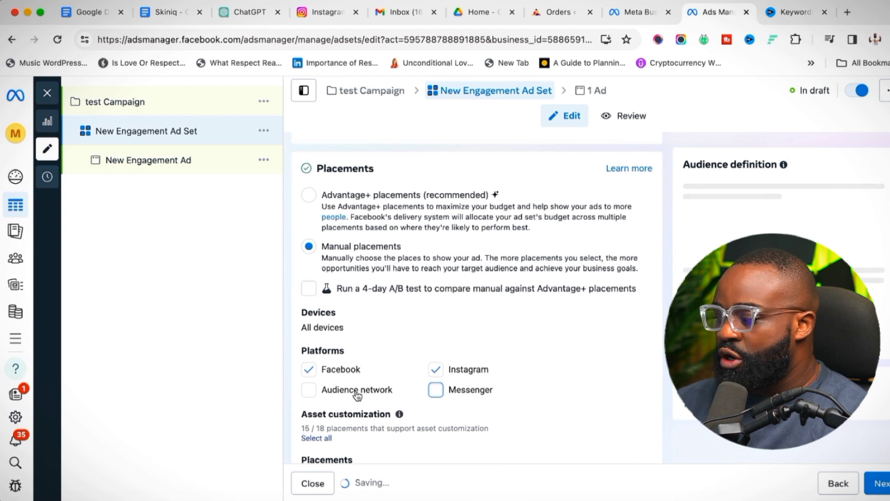
pyautogui.scroll(-2, 454, 327)
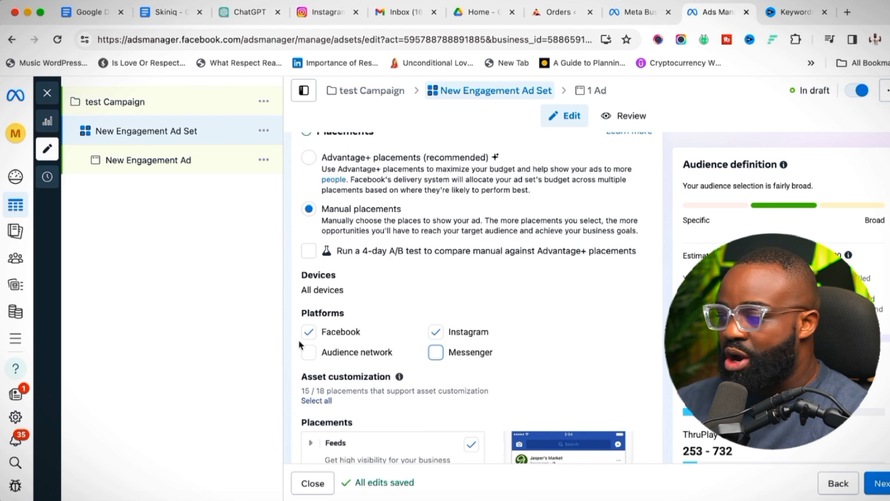
pyautogui.click(311, 333)
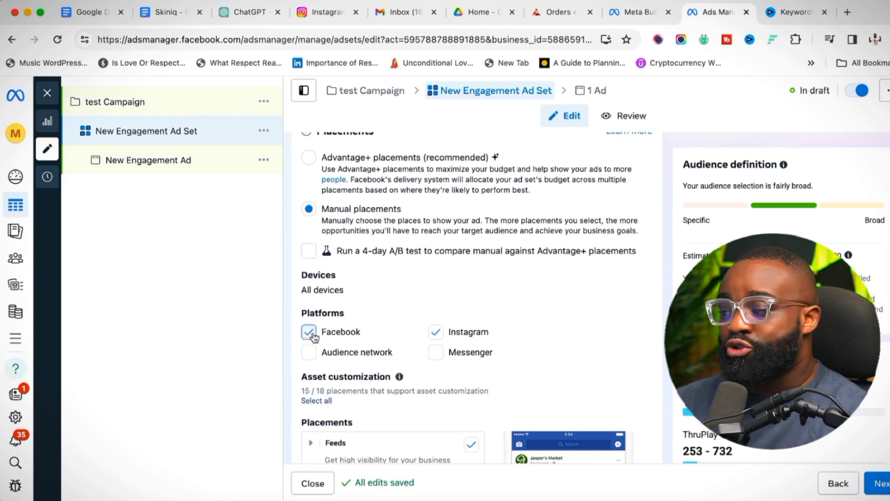
# Review the list of manual placements and continue to the setup of the New Engagement Ad.
pyautogui.scroll(-1, 529, 341)
pyautogui.scroll(-2, 533, 343)
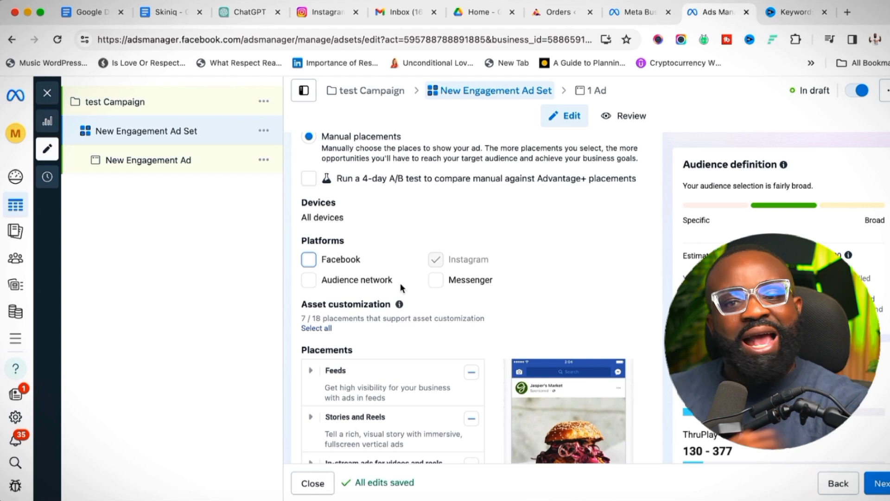
pyautogui.scroll(-3, 393, 291)
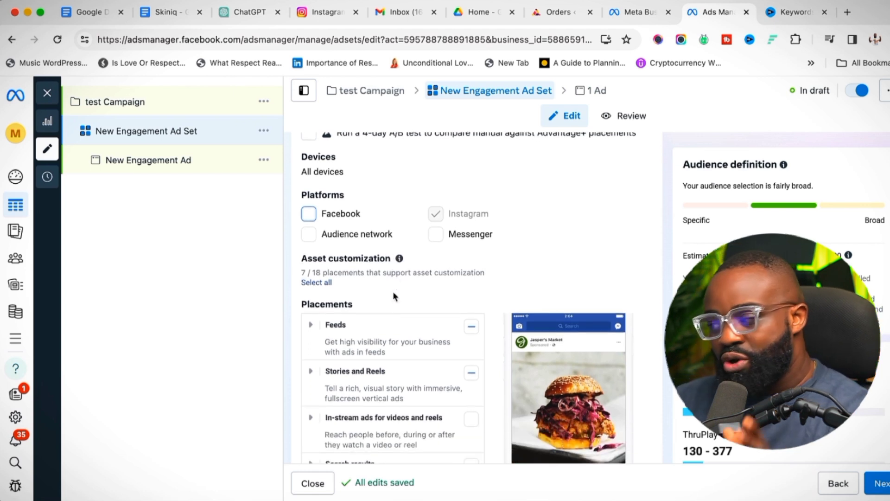
pyautogui.scroll(-3, 436, 329)
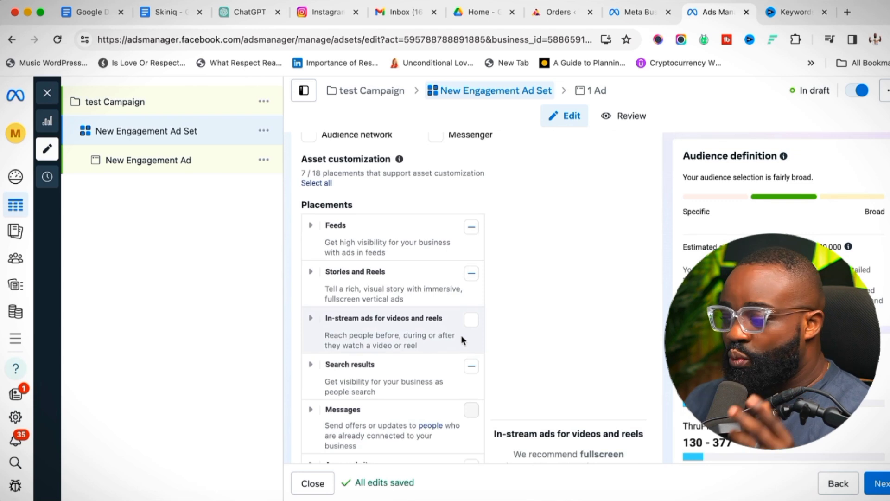
pyautogui.scroll(-5, 457, 358)
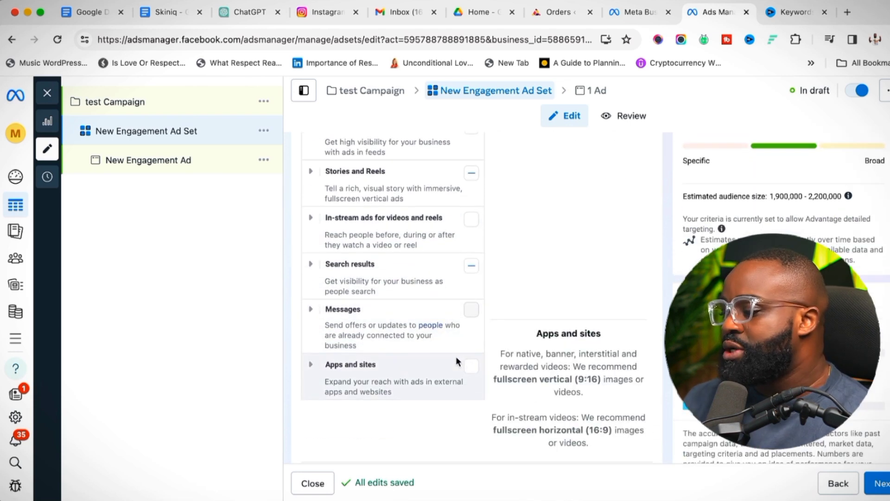
pyautogui.click(885, 474)
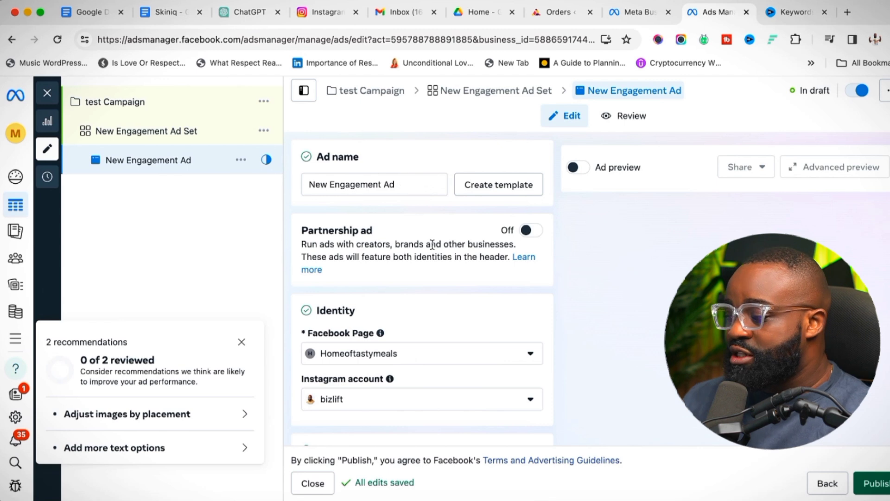
# Replace the ad's Facebook Page in the Identity section with the page carrying the advertiser's personal name.
pyautogui.scroll(-3, 432, 259)
pyautogui.click(407, 262)
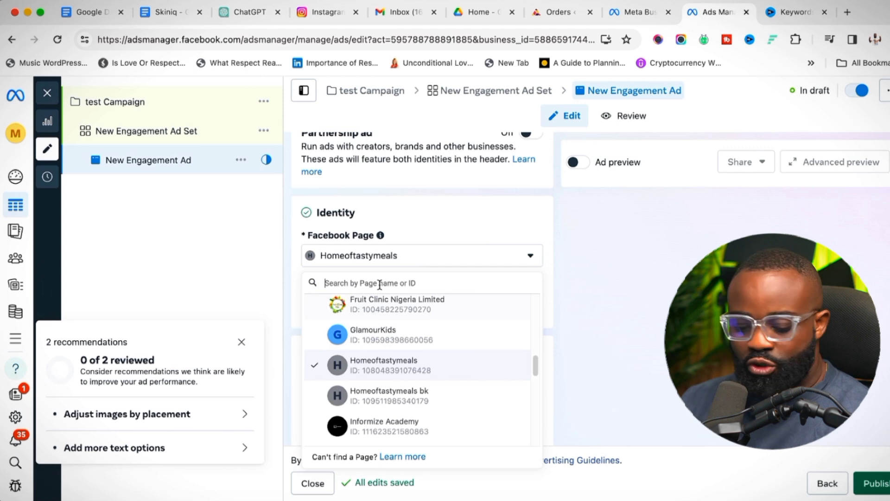
pyautogui.write('ade')
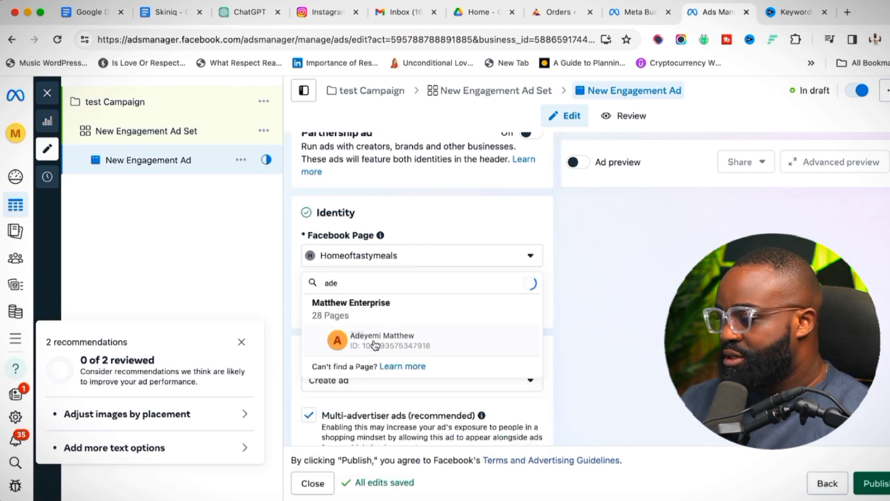
pyautogui.click(375, 344)
# Change the ad setup to Use existing post and bring up the post selection under Ad creative.
pyautogui.scroll(-1, 417, 345)
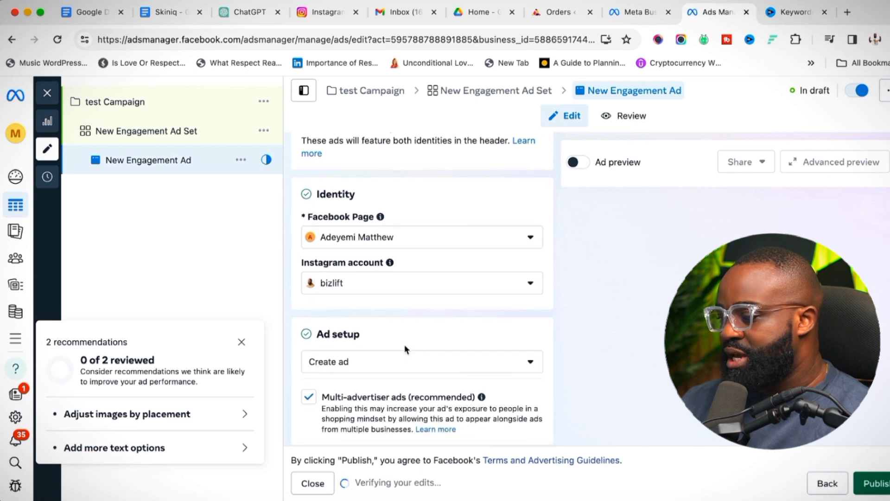
pyautogui.scroll(-3, 423, 308)
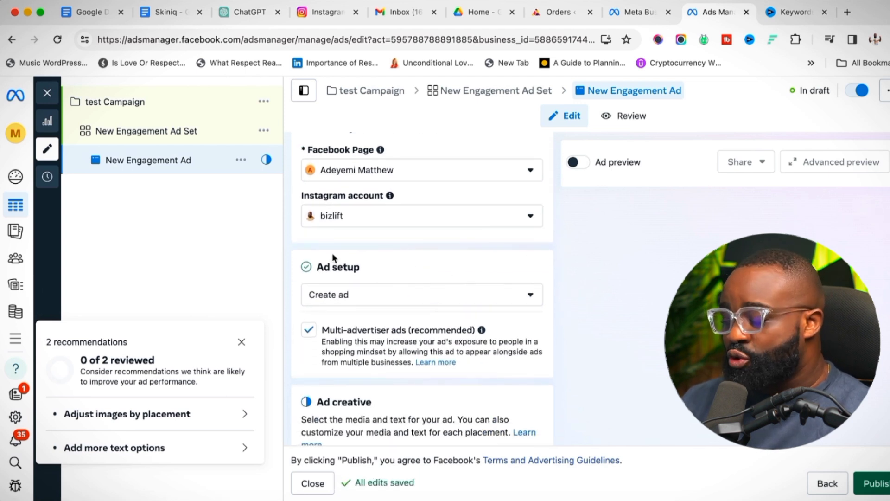
pyautogui.click(358, 295)
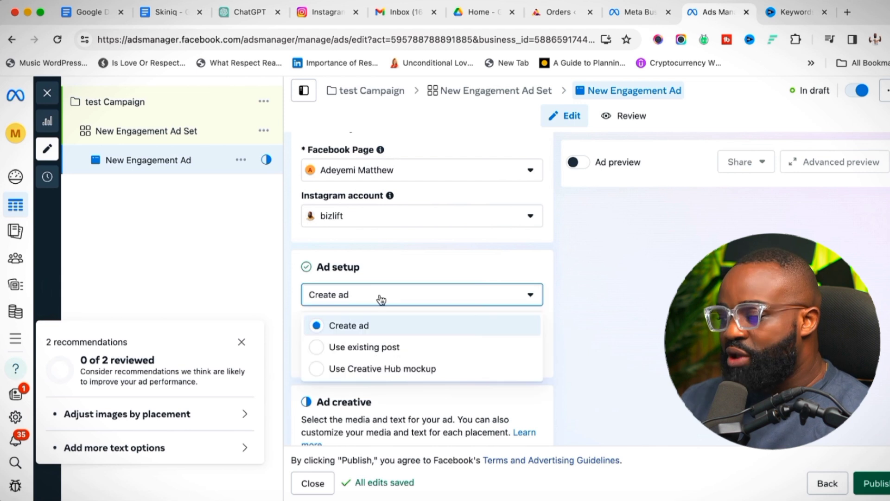
pyautogui.click(396, 346)
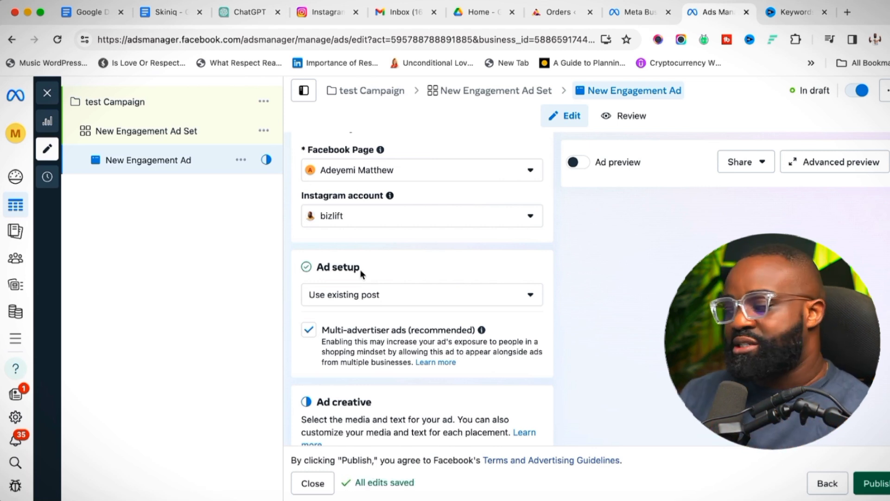
pyautogui.scroll(-3, 377, 329)
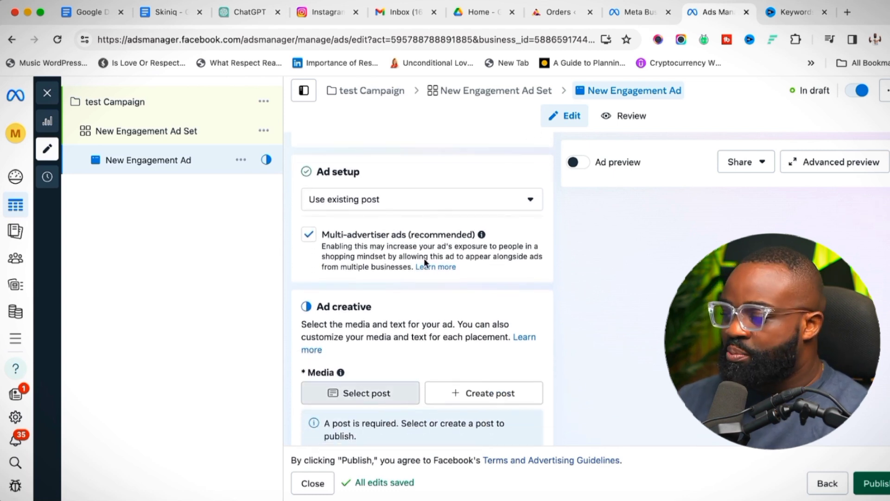
# Choose the Instagram reel dated Feb 28, 2024 that begins "I hope now we have ended this discussion" as the ad's existing post.
pyautogui.click(360, 393)
pyautogui.click(334, 156)
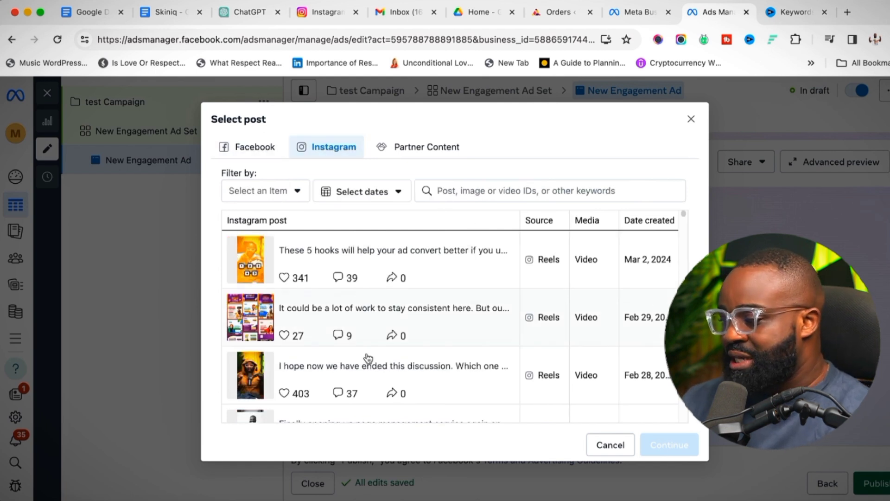
pyautogui.click(353, 375)
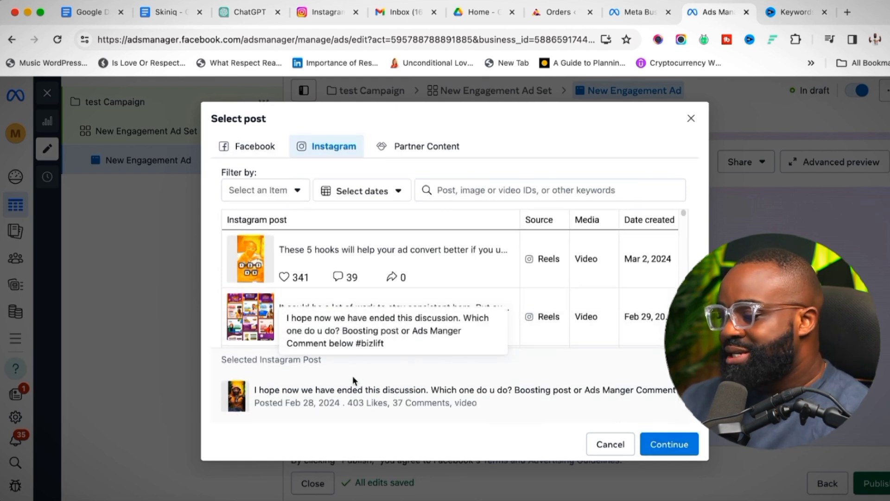
pyautogui.click(678, 448)
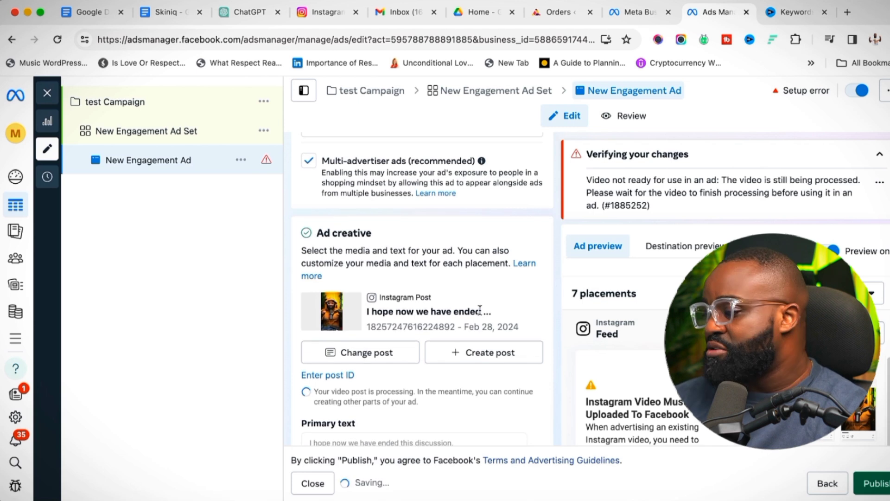
# Reload the ad preview for the chosen post by switching the preview off and back on.
pyautogui.scroll(-3, 474, 314)
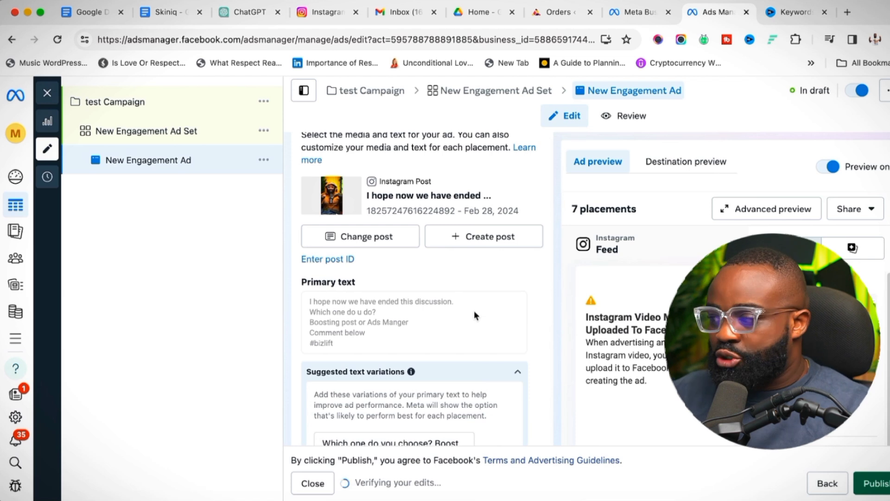
pyautogui.click(831, 167)
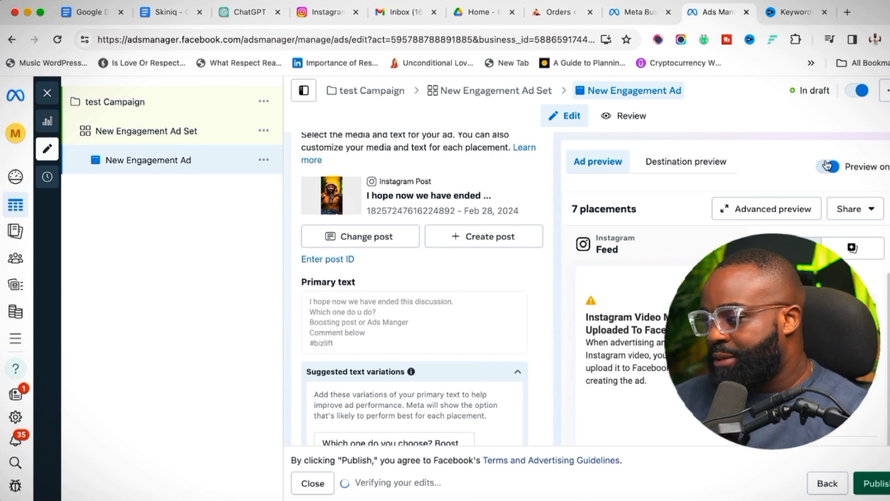
pyautogui.click(830, 167)
# Review the ad's primary text, call to action, and tracking settings alongside the Instagram Feed preview.
pyautogui.scroll(-5, 543, 237)
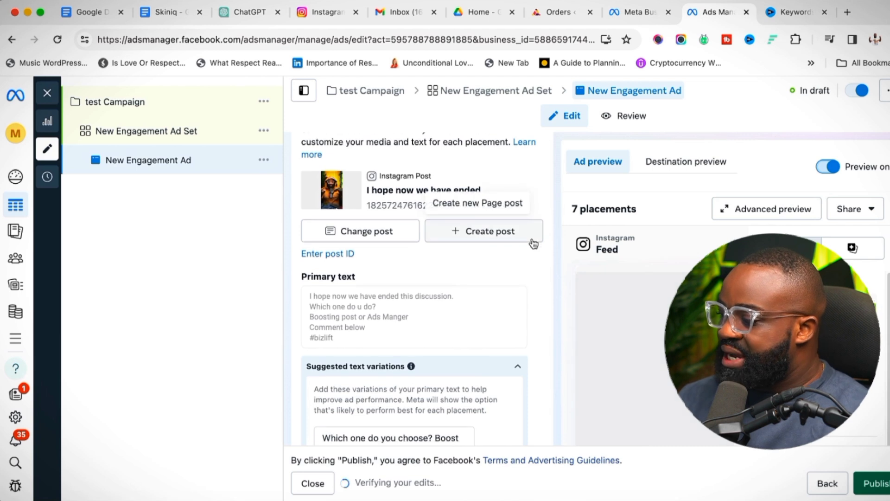
pyautogui.scroll(-5, 551, 294)
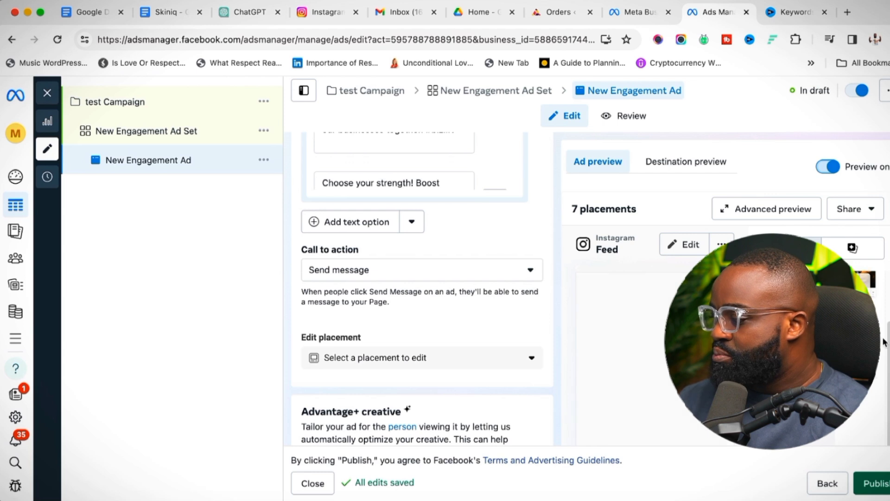
pyautogui.scroll(-4, 422, 288)
pyautogui.scroll(-12, 422, 287)
pyautogui.scroll(-5, 723, 287)
pyautogui.scroll(5, 649, 278)
pyautogui.scroll(3, 406, 276)
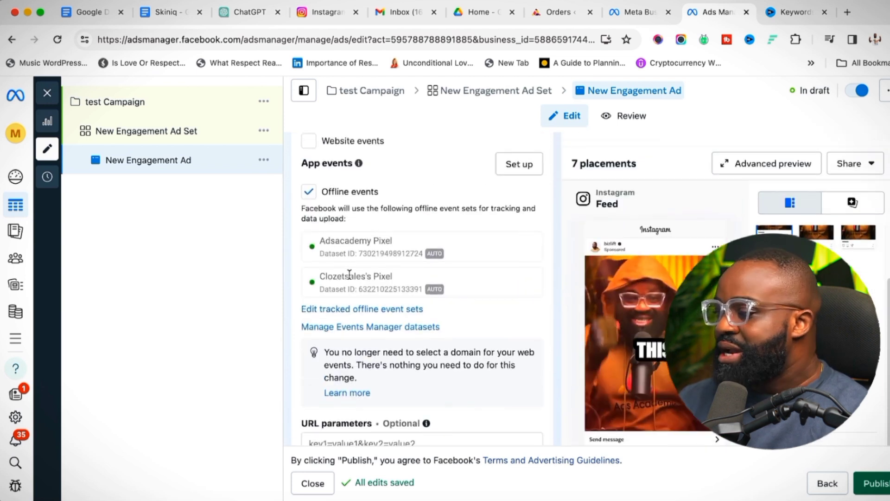
pyautogui.scroll(8, 349, 274)
pyautogui.scroll(2, 352, 281)
pyautogui.scroll(-10, 417, 287)
pyautogui.scroll(-3, 649, 278)
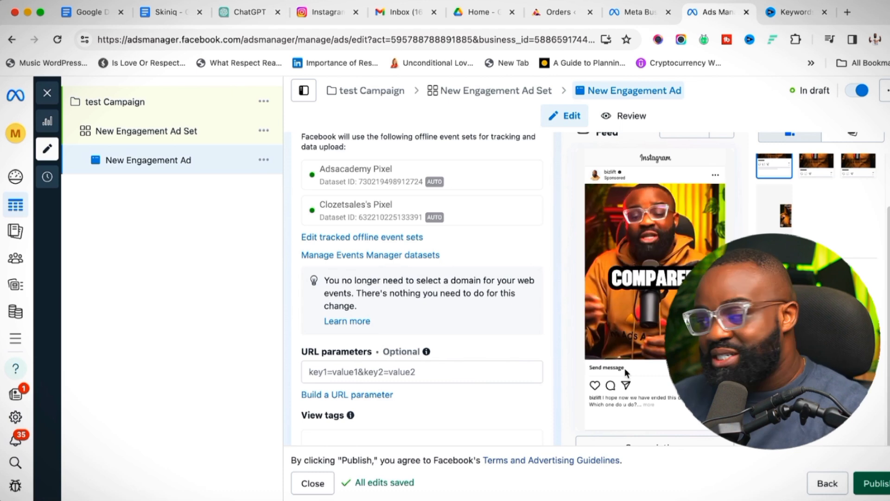
pyautogui.scroll(5, 394, 319)
pyautogui.scroll(10, 388, 309)
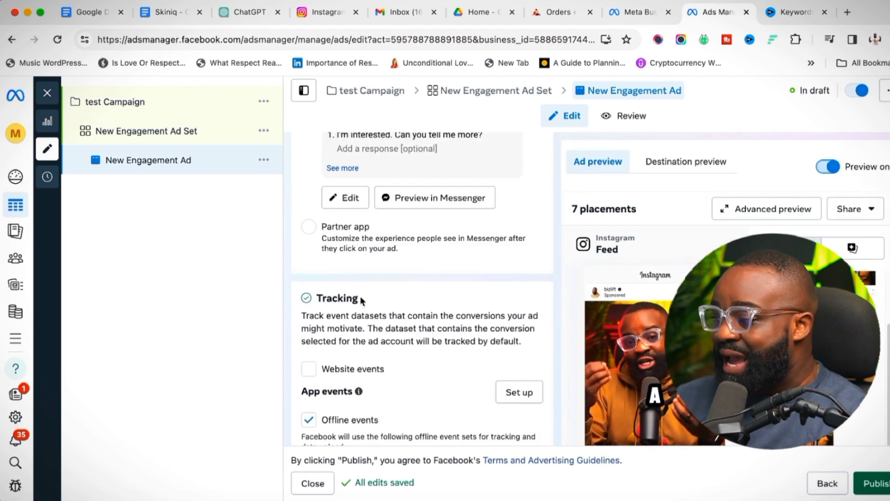
# Examine the message template's greeting and suggested question, as well as the offline event tracking options.
pyautogui.scroll(-3, 371, 301)
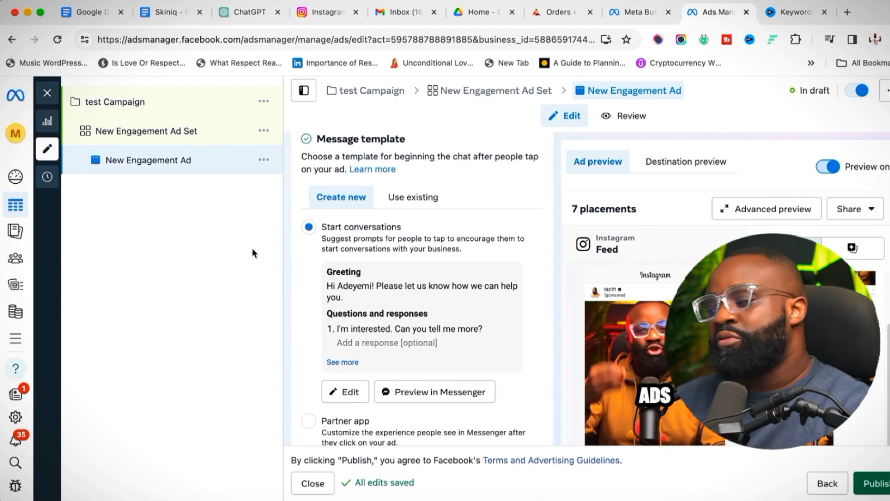
pyautogui.scroll(-2, 415, 310)
pyautogui.scroll(6, 408, 296)
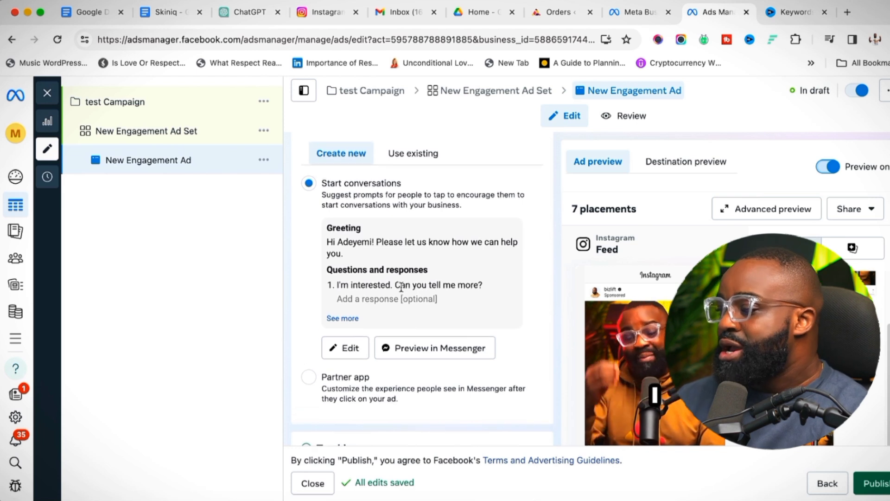
pyautogui.scroll(-4, 371, 227)
pyautogui.scroll(-5, 382, 292)
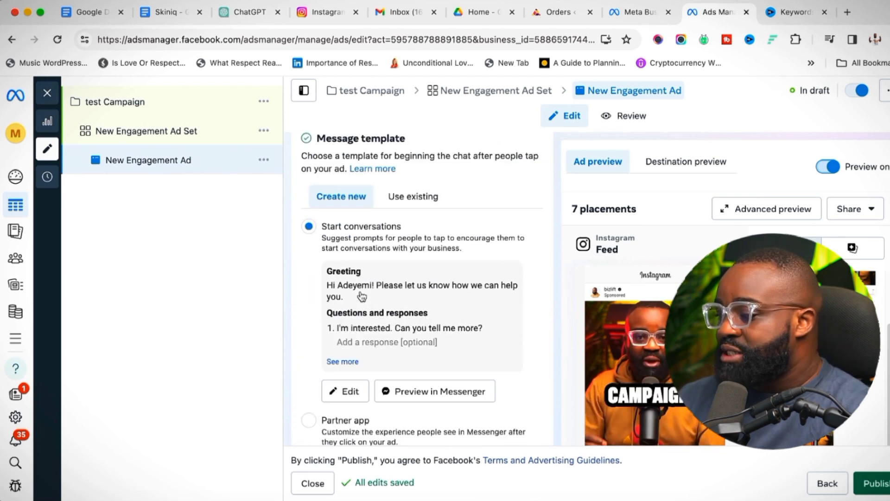
pyautogui.scroll(-2, 393, 283)
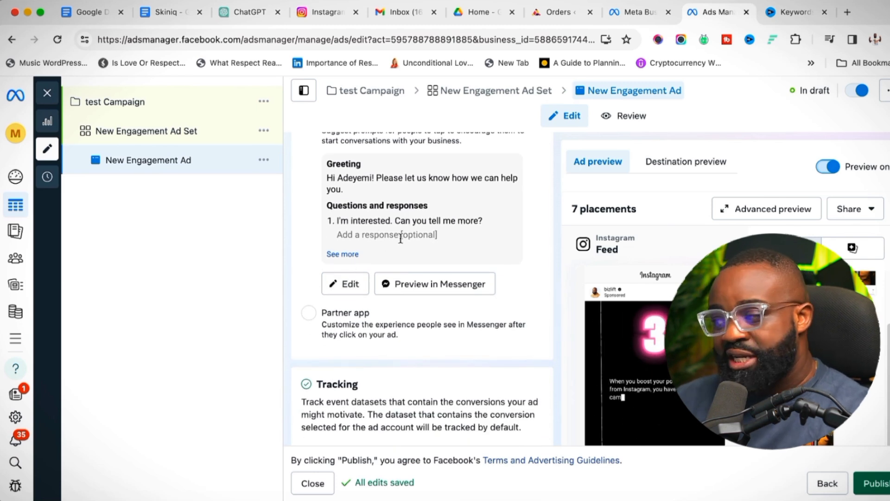
pyautogui.scroll(-6, 400, 249)
pyautogui.scroll(-5, 399, 266)
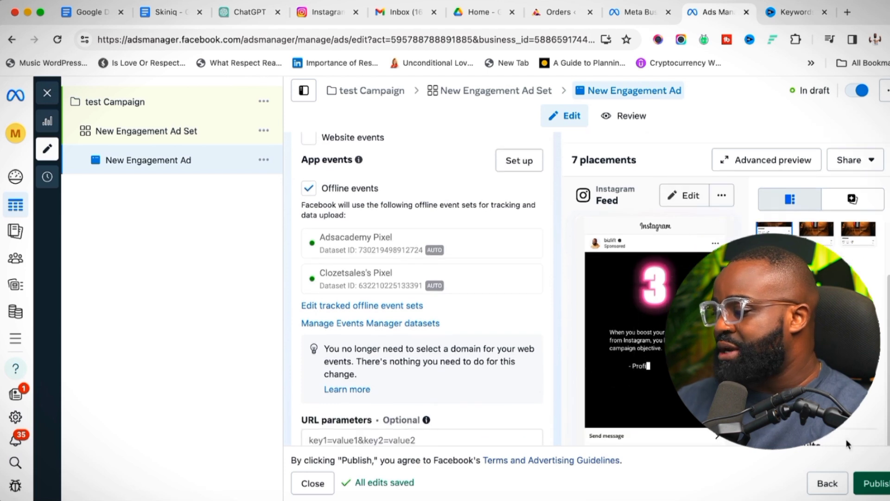